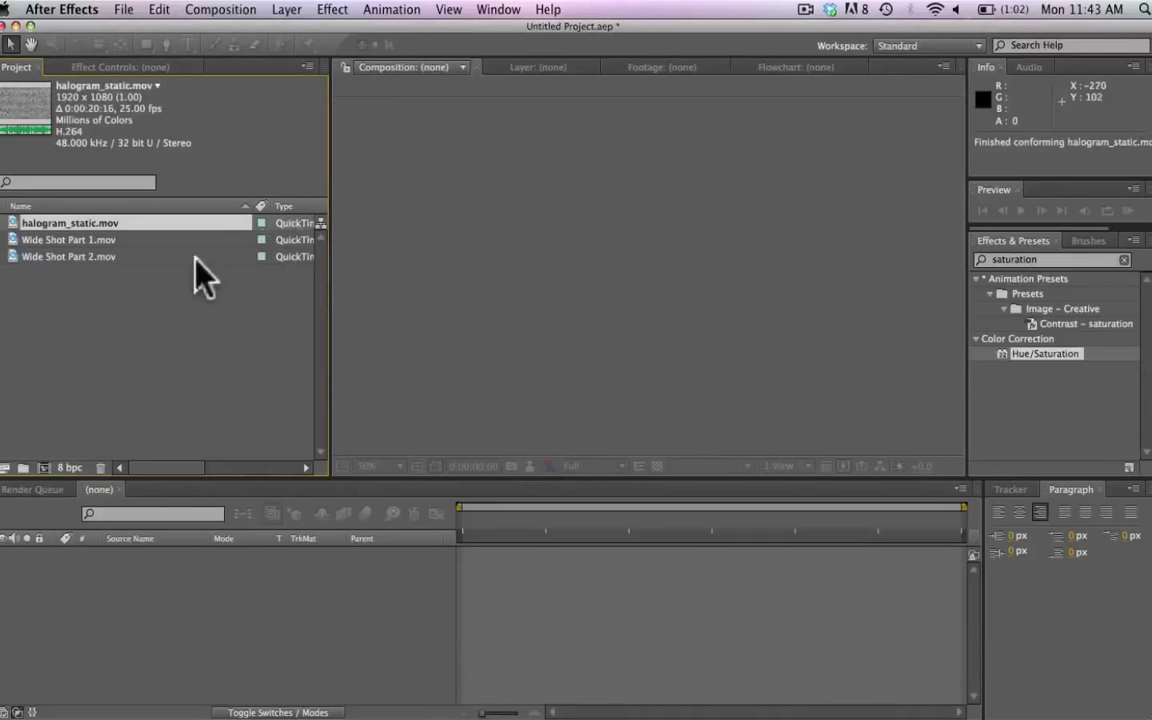
Create compositions from Wide Shot Part 1.mov and Wide Shot Part 2.mov.
click(58, 241)
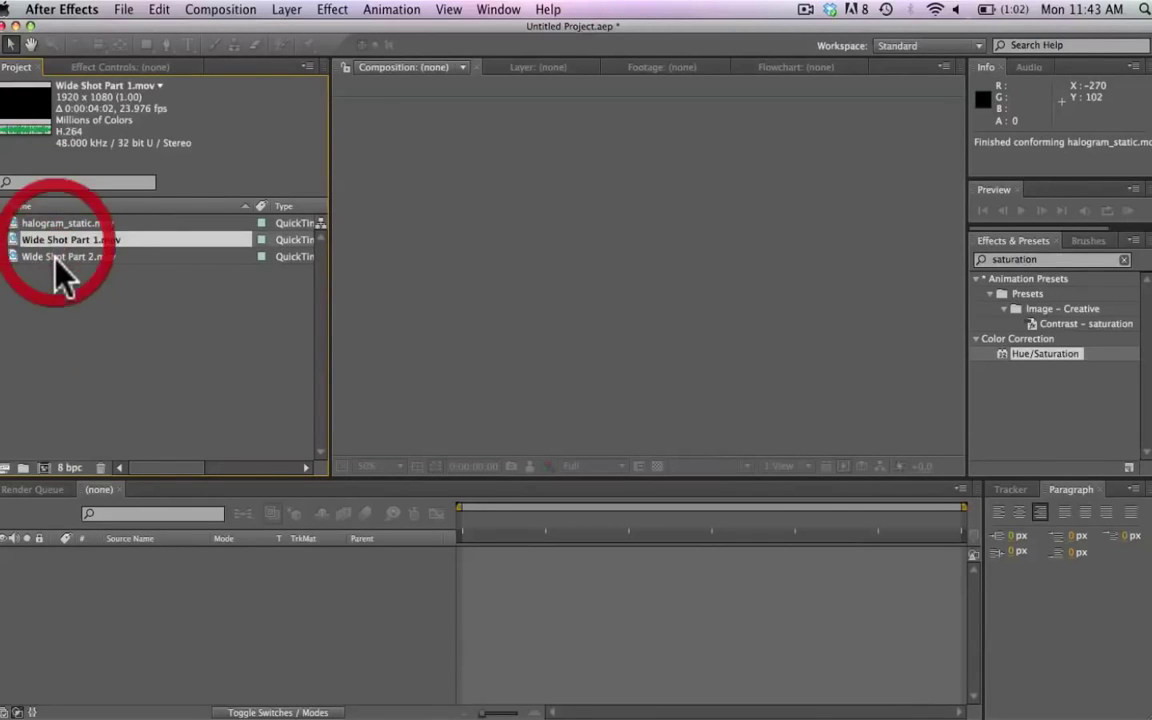
click(80, 304)
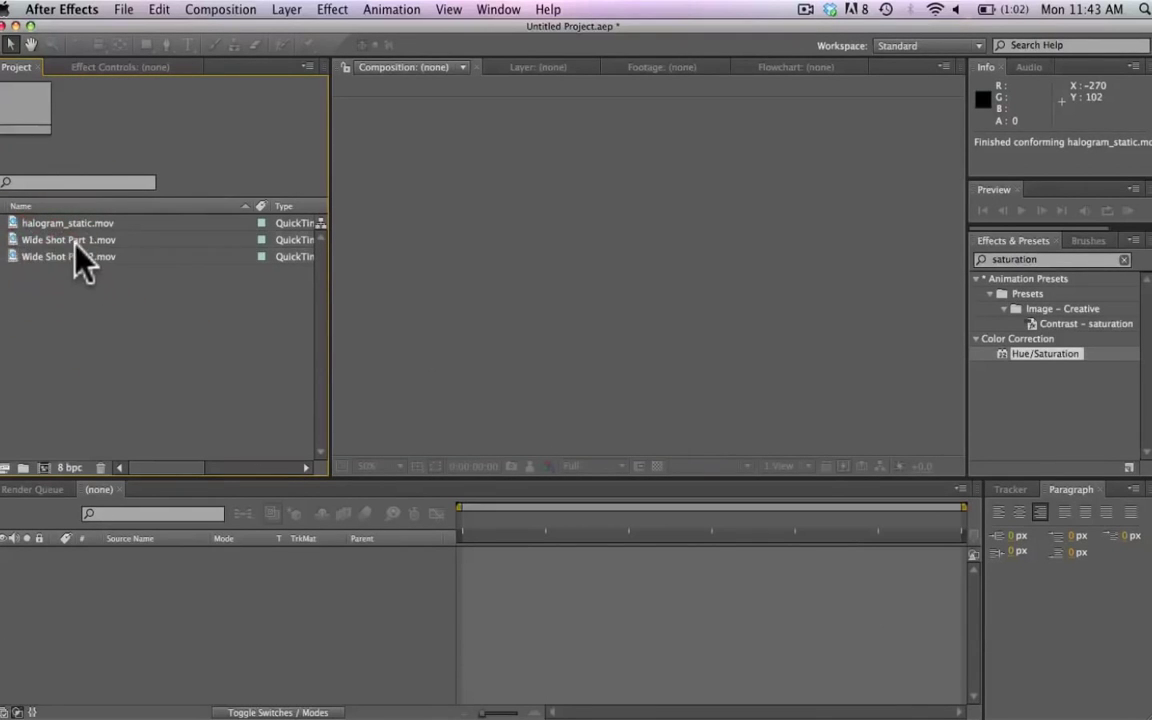
drag(76, 245, 41, 469)
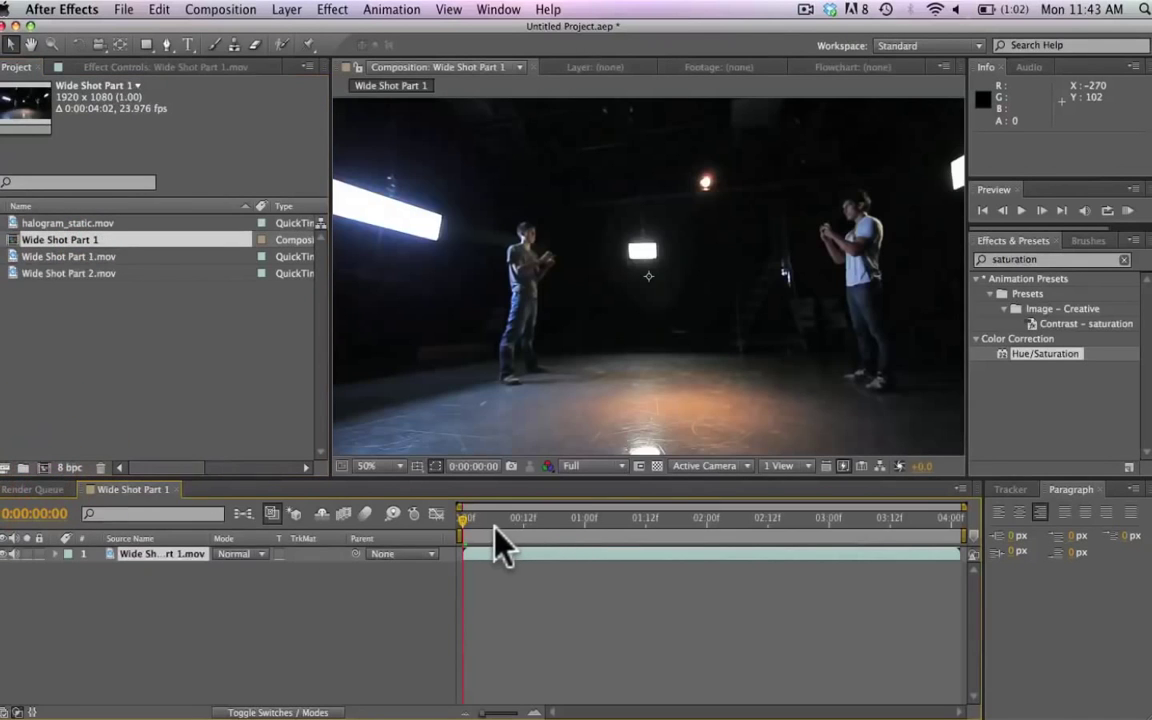
drag(494, 524, 554, 524)
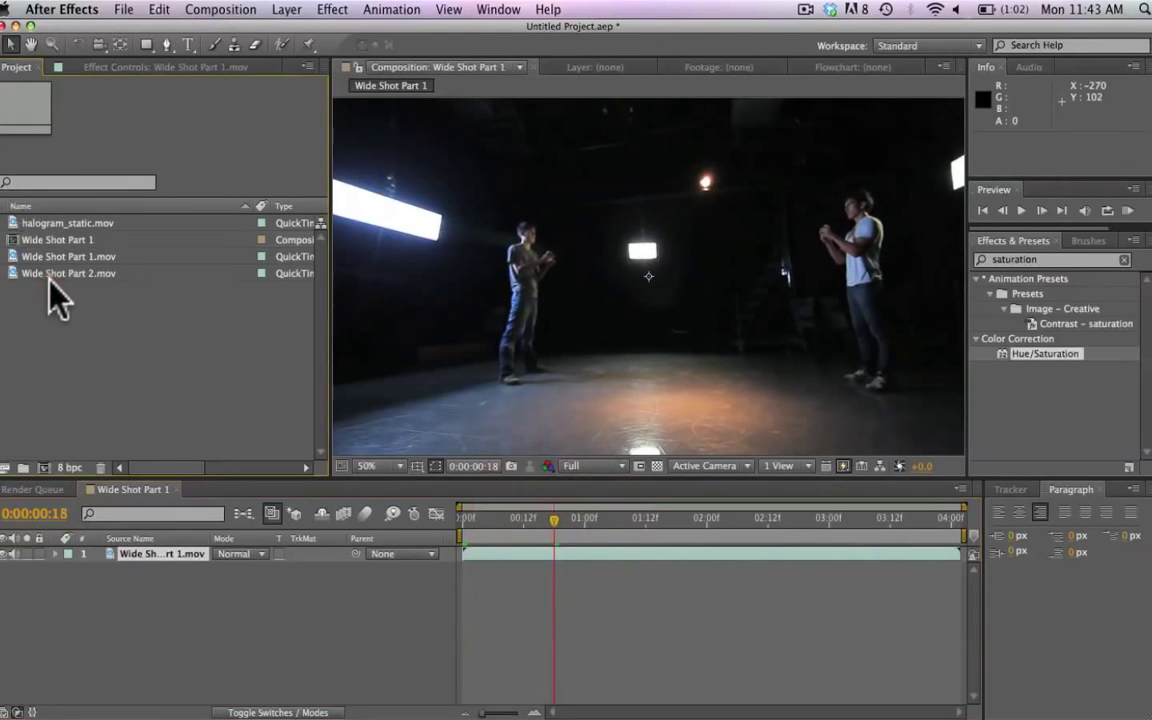
click(48, 273)
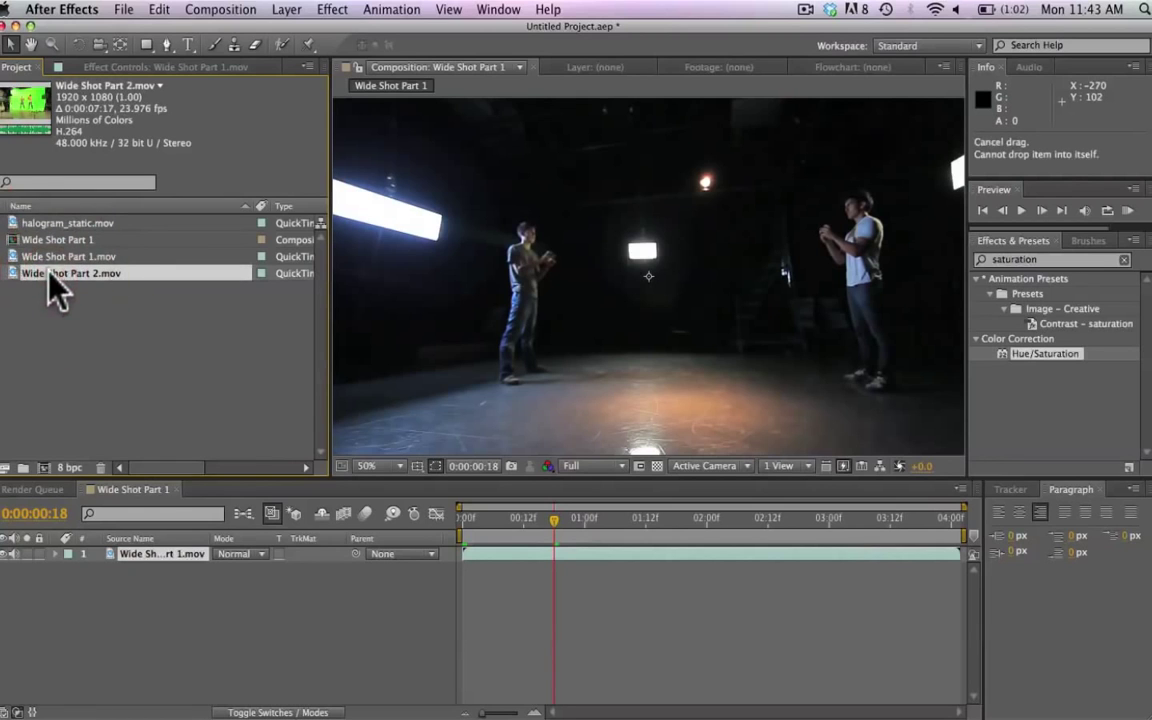
drag(48, 273, 44, 469)
Rename the two compositions to Main Comp and Green Screen.
click(58, 268)
click(58, 244)
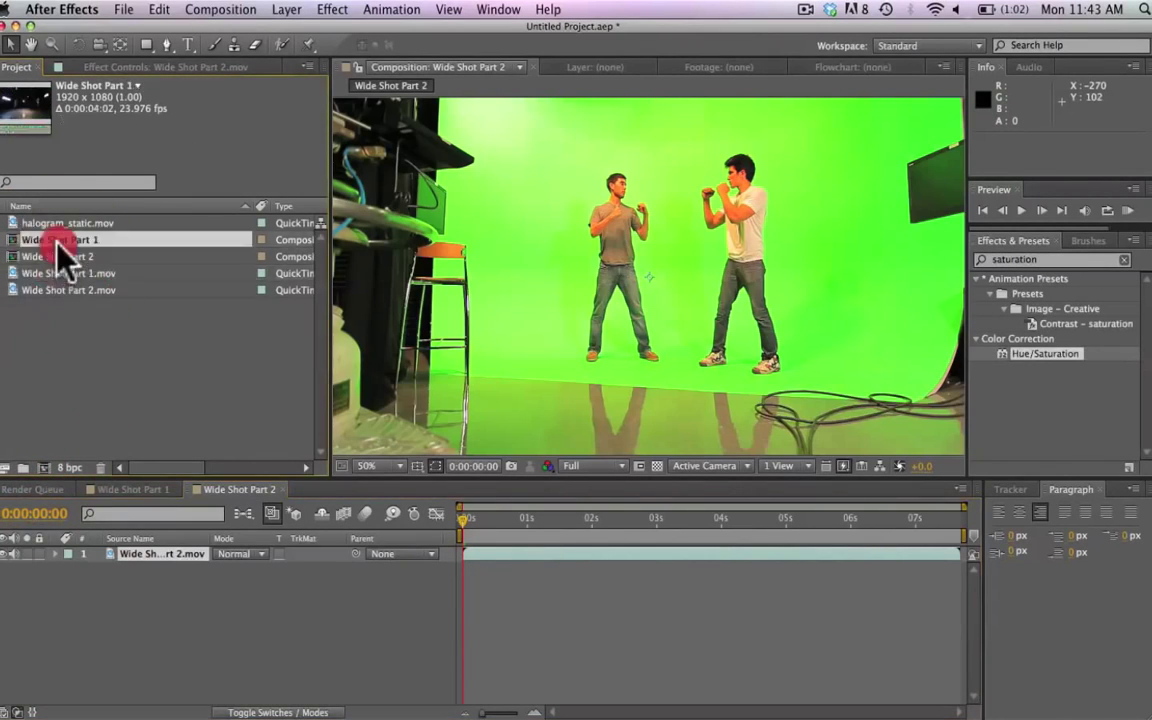
key(Return)
text(Main Comp)
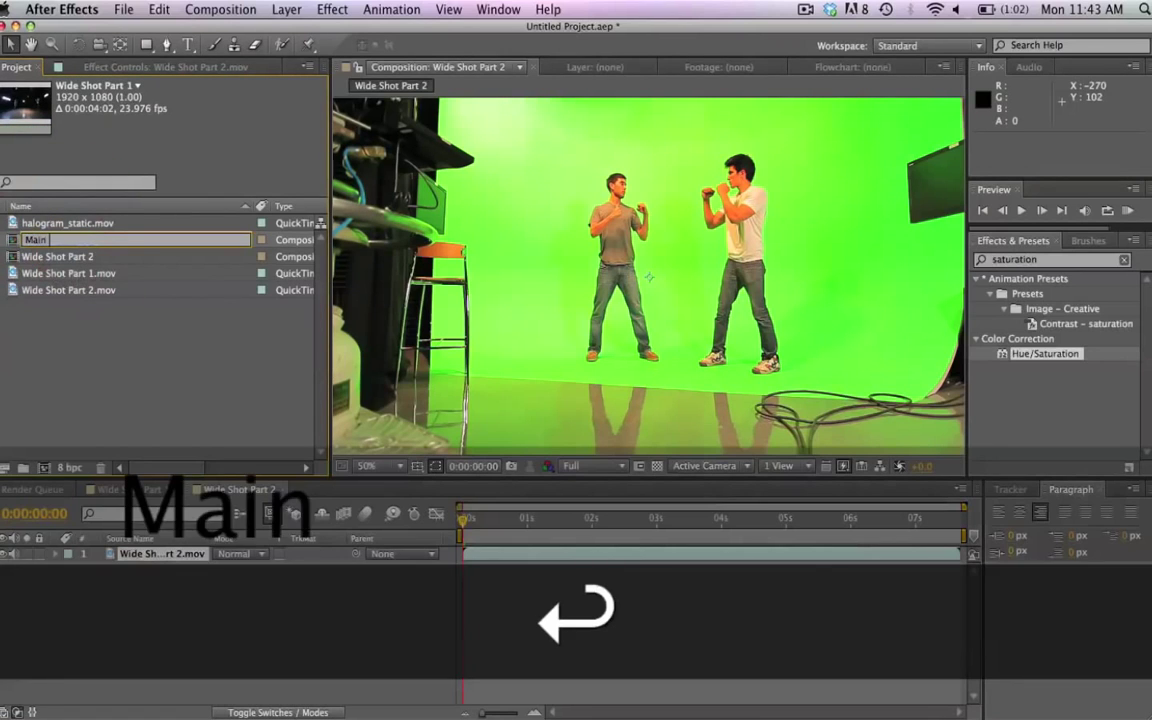
click(52, 257)
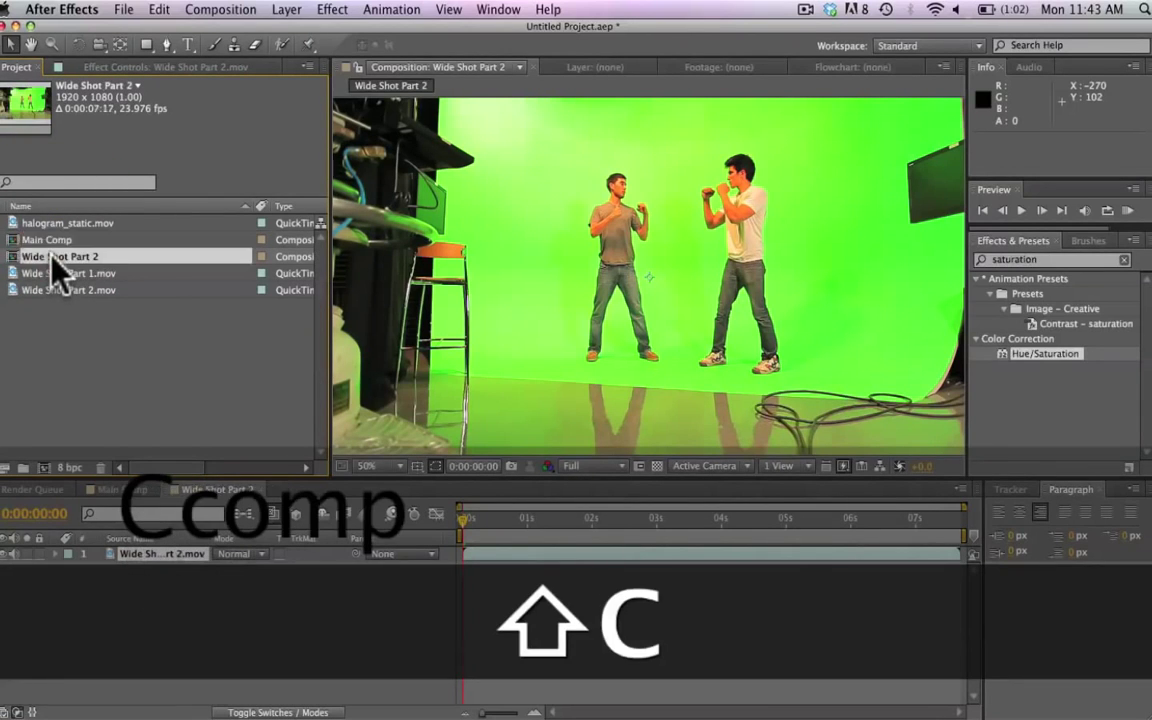
key(Return)
text(Green Screen)
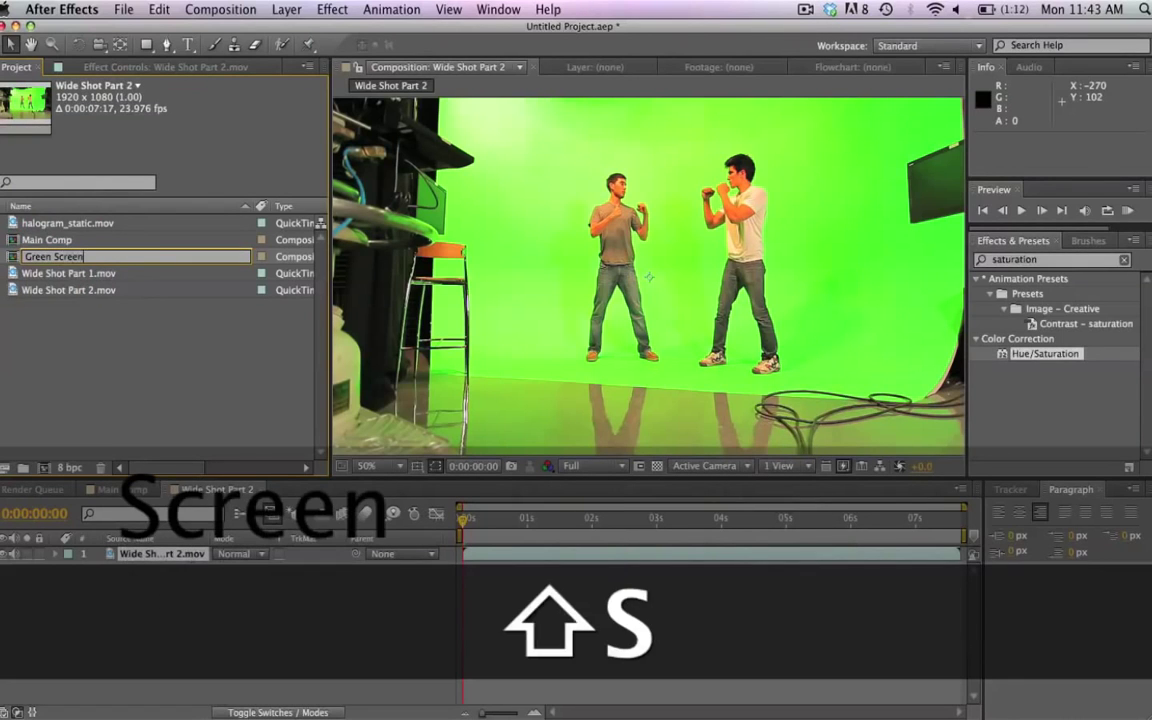
key(Return)
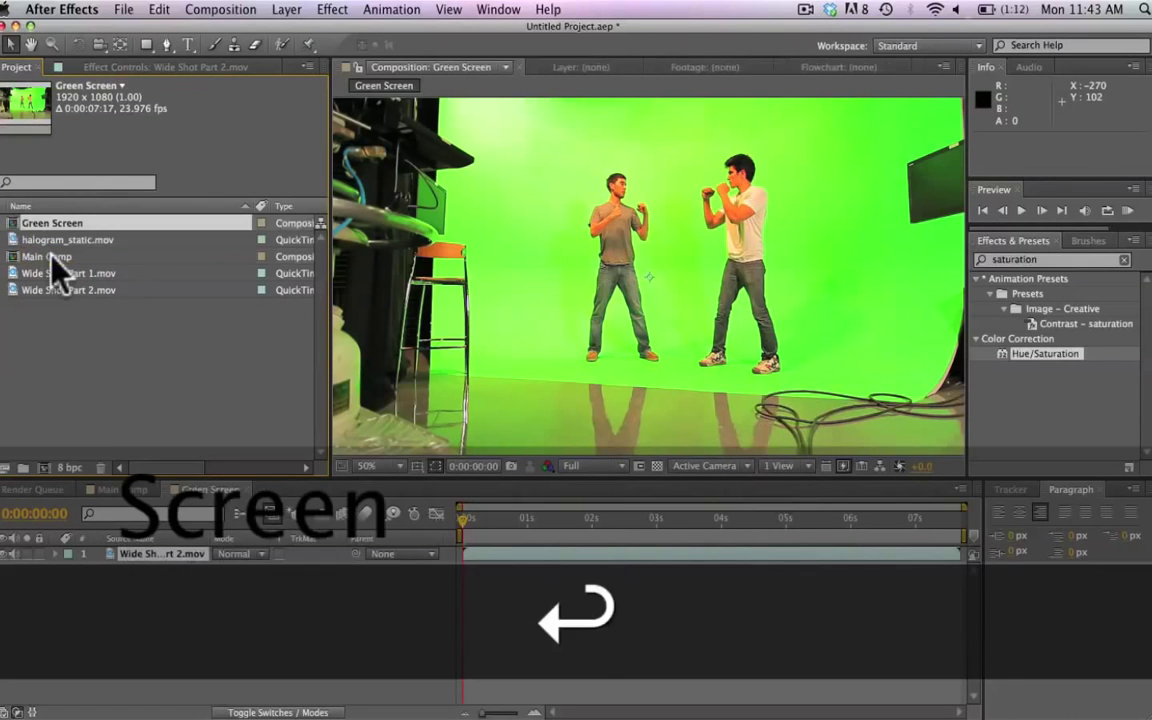
click(154, 392)
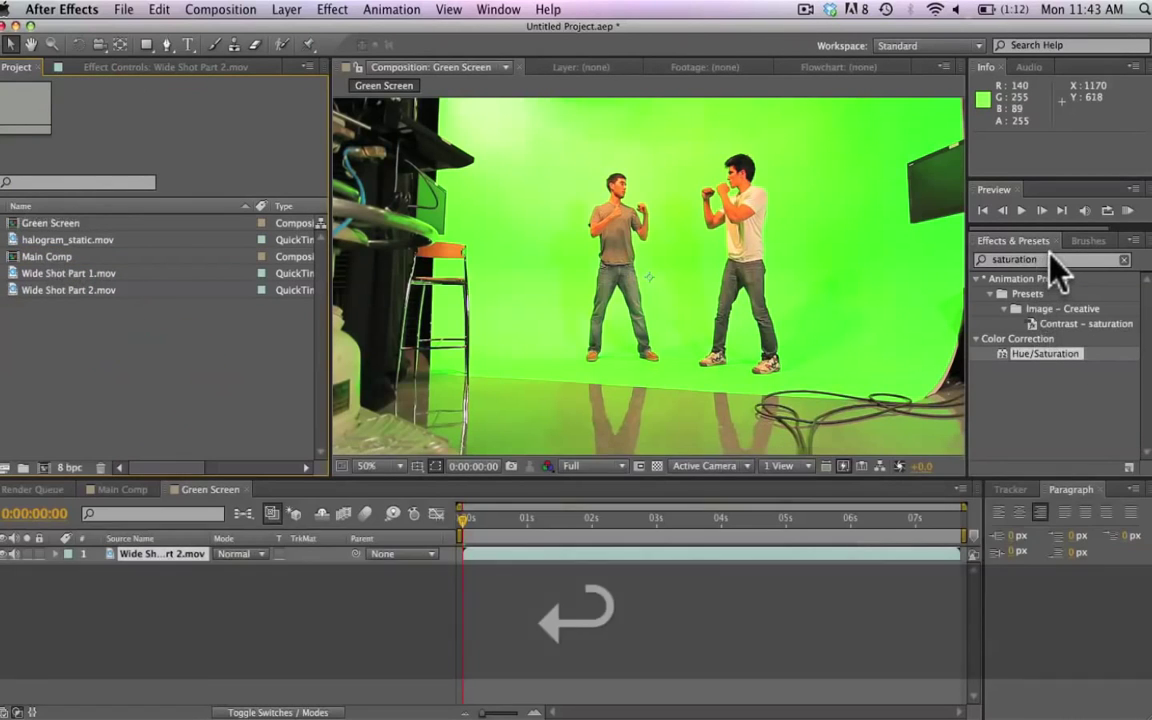
Apply Keylight (1.2) to the footage and sample the green backdrop as Screen Colour.
click(1050, 259)
text(keylight)
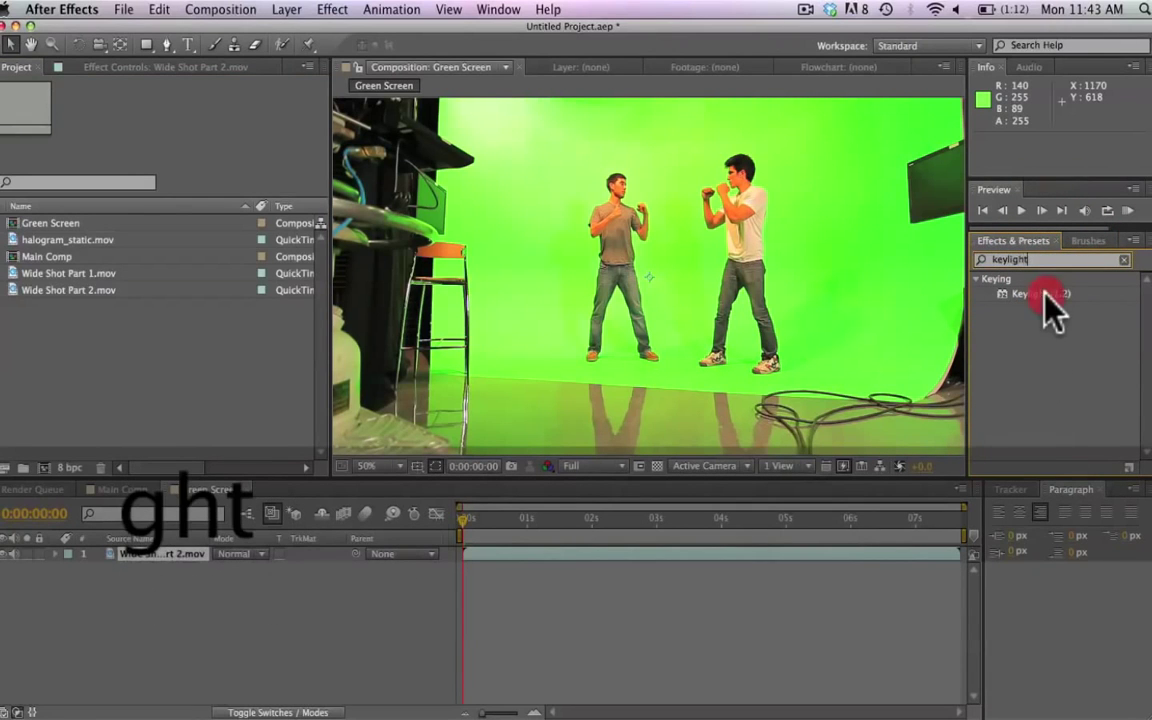
drag(1044, 292, 760, 262)
click(204, 211)
click(650, 185)
Raise Keylight's Screen Gain to 155 and Screen Balance to 89.
drag(190, 226, 225, 226)
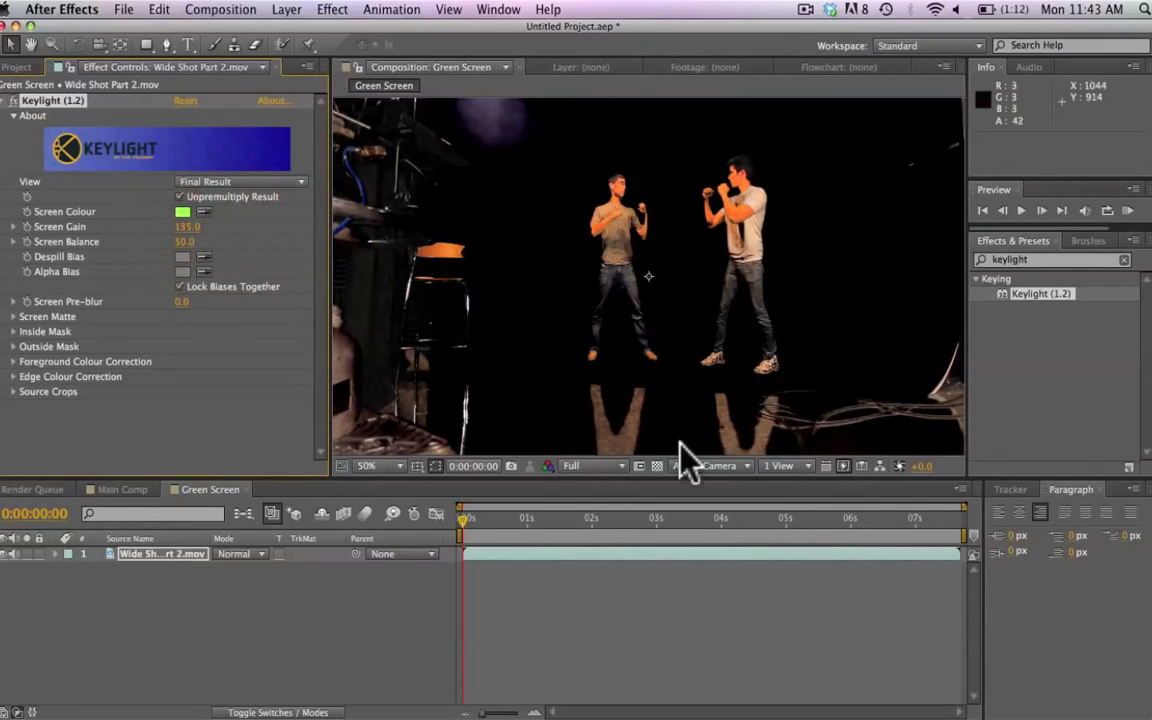
click(657, 466)
click(657, 466)
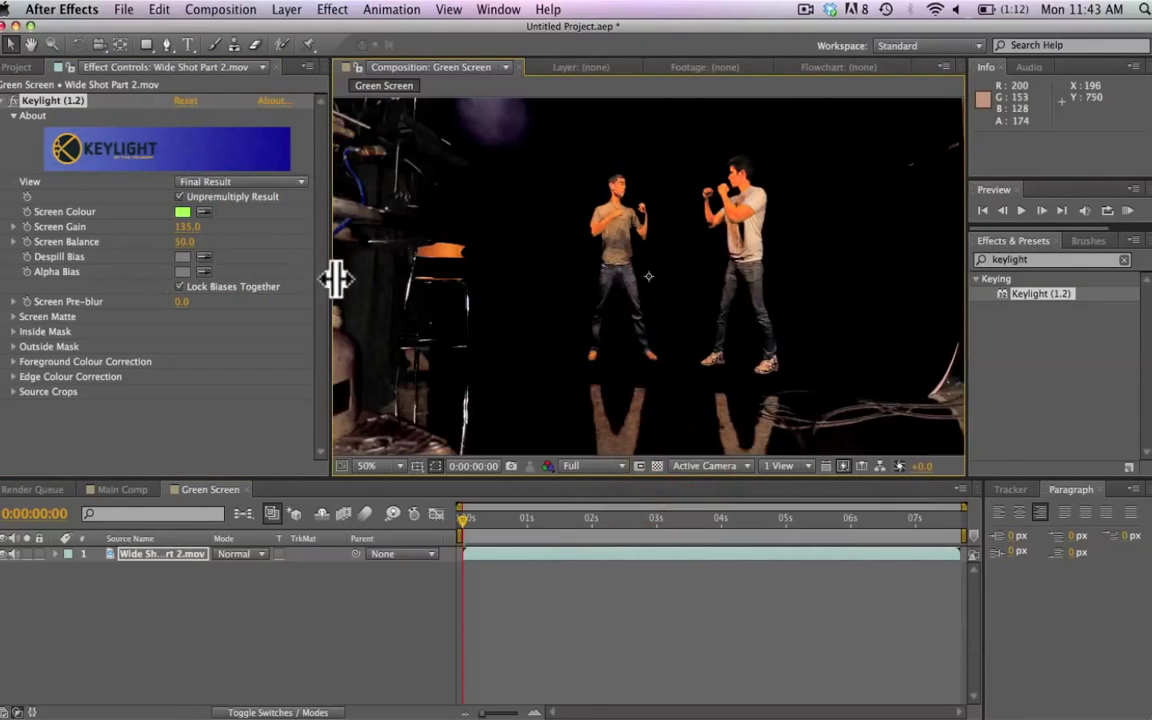
mouse_move(195, 244)
mouse_down()
mouse_move(220, 242)
mouse_move(198, 226)
mouse_move(210, 225)
mouse_up()
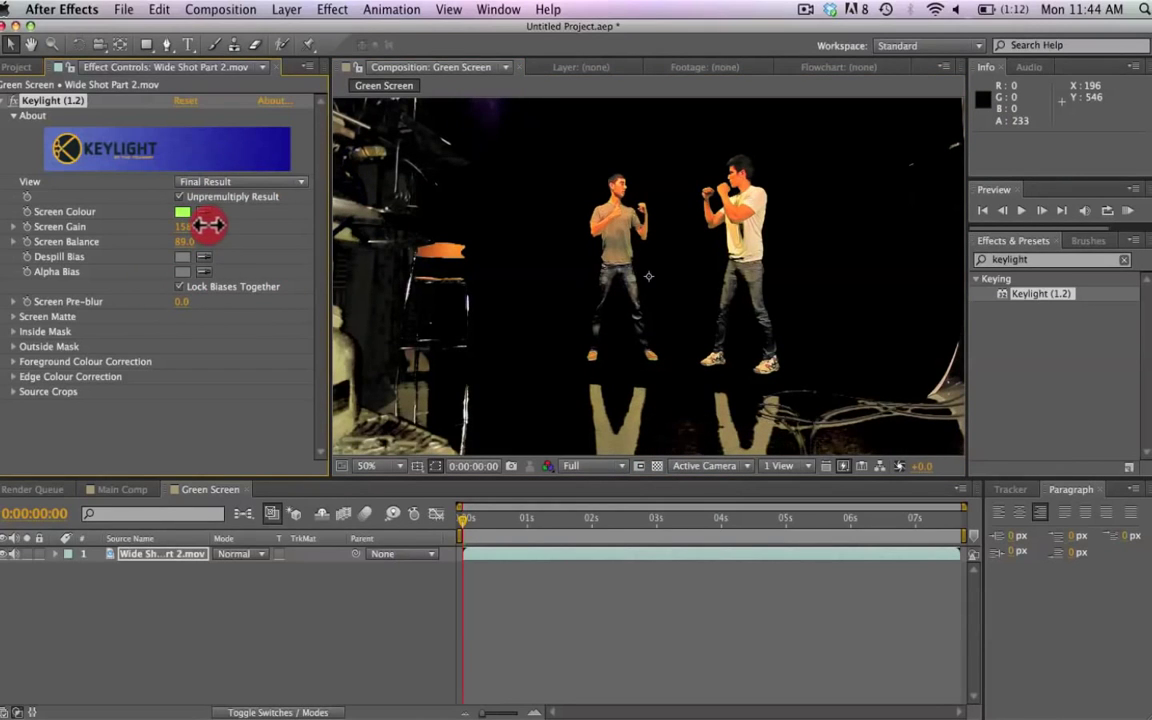
Start a Pen mask along the floor beside the fighters' feet and up the right side.
key(h)
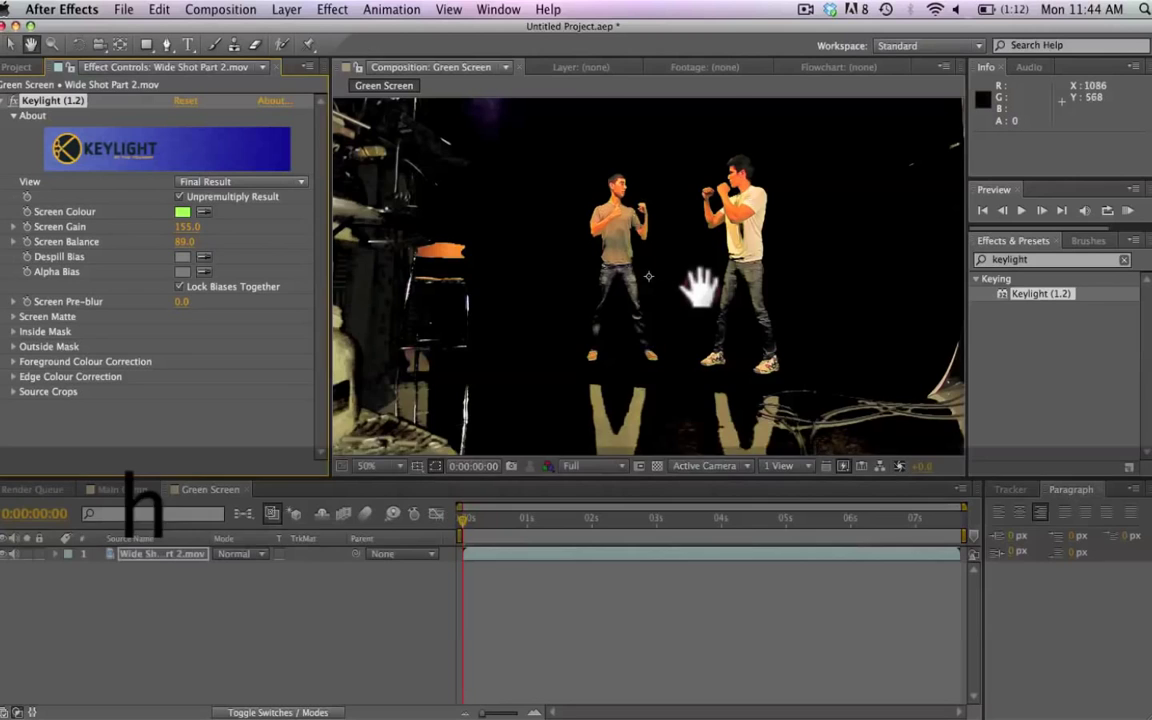
drag(700, 298, 645, 287)
key(g)
click(482, 354)
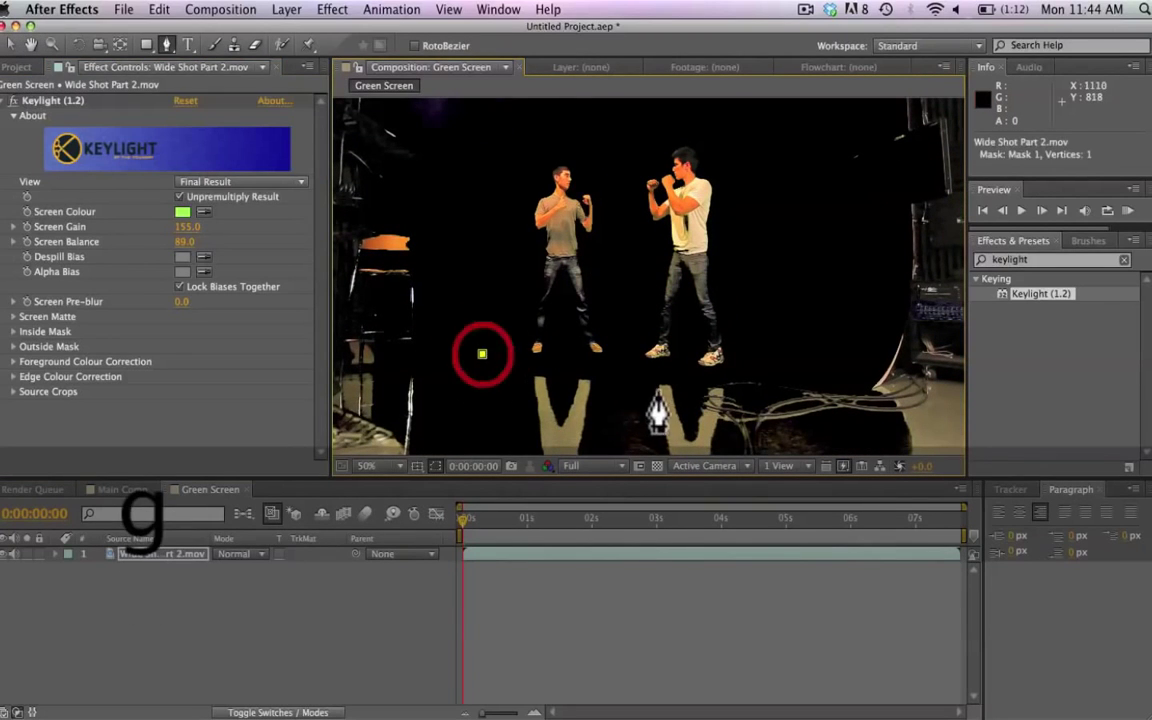
click(668, 373)
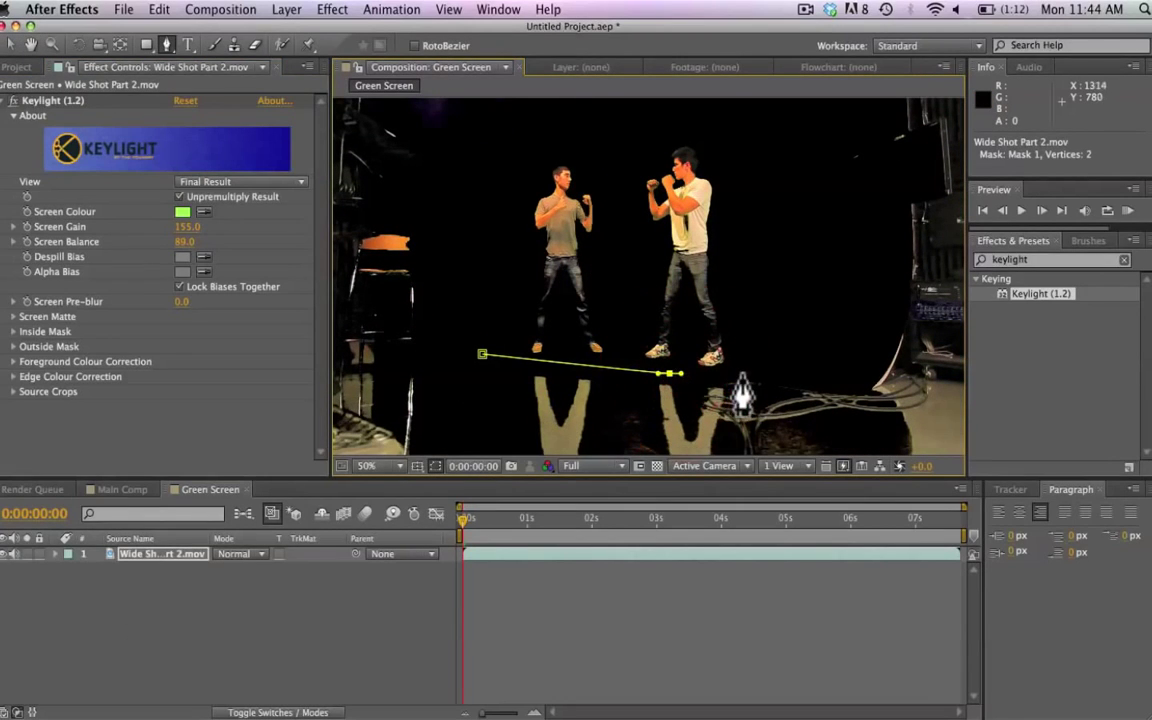
click(752, 373)
click(804, 192)
key(h)
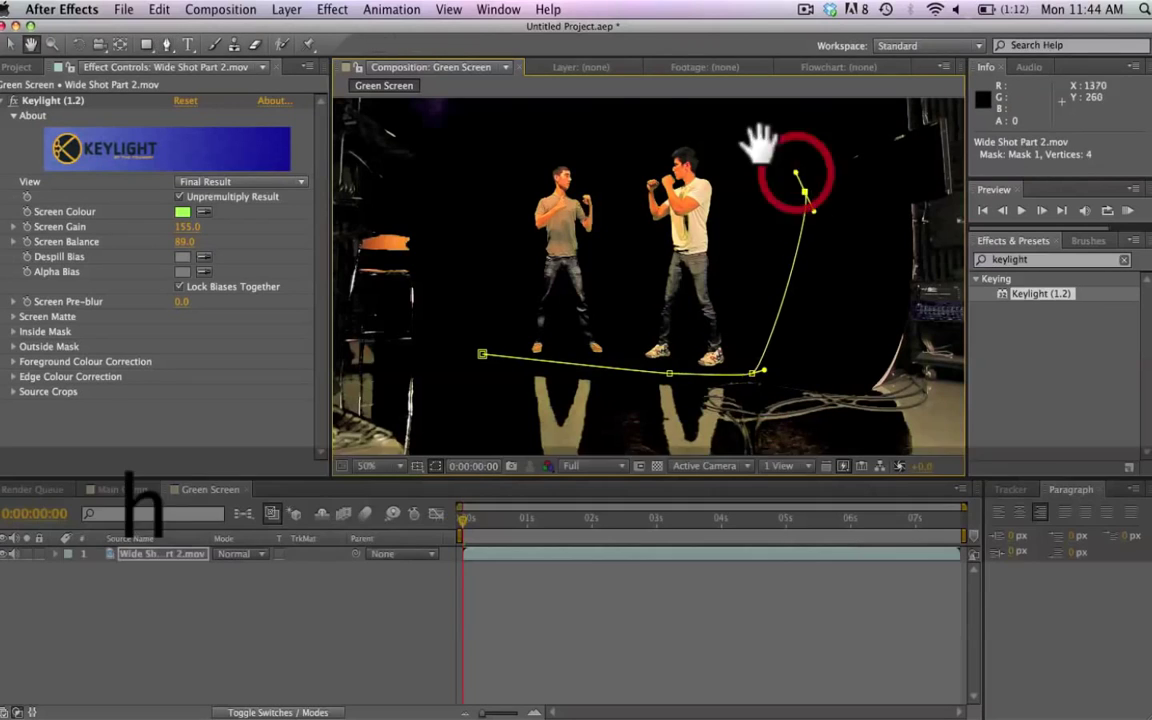
drag(761, 144, 786, 239)
key(g)
Carry the mask across the top and down the left, closing it around both fighters.
click(767, 208)
click(615, 210)
click(519, 213)
click(482, 287)
key(h)
drag(511, 394, 527, 244)
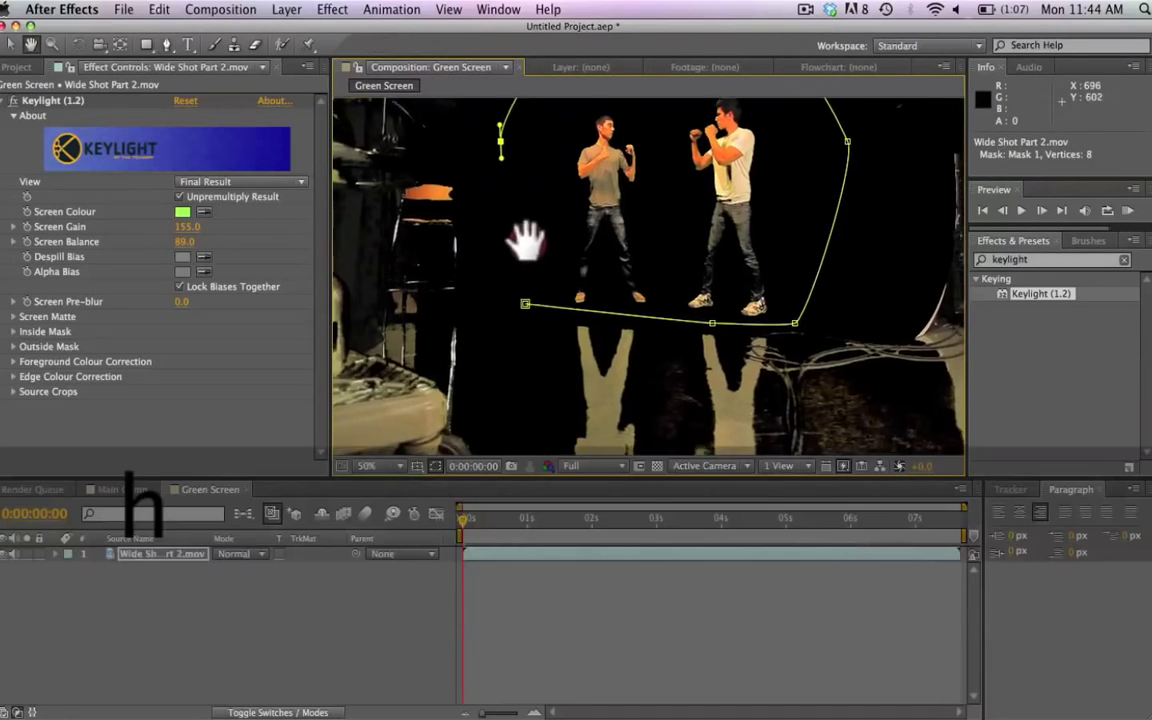
key(g)
click(523, 298)
click(322, 592)
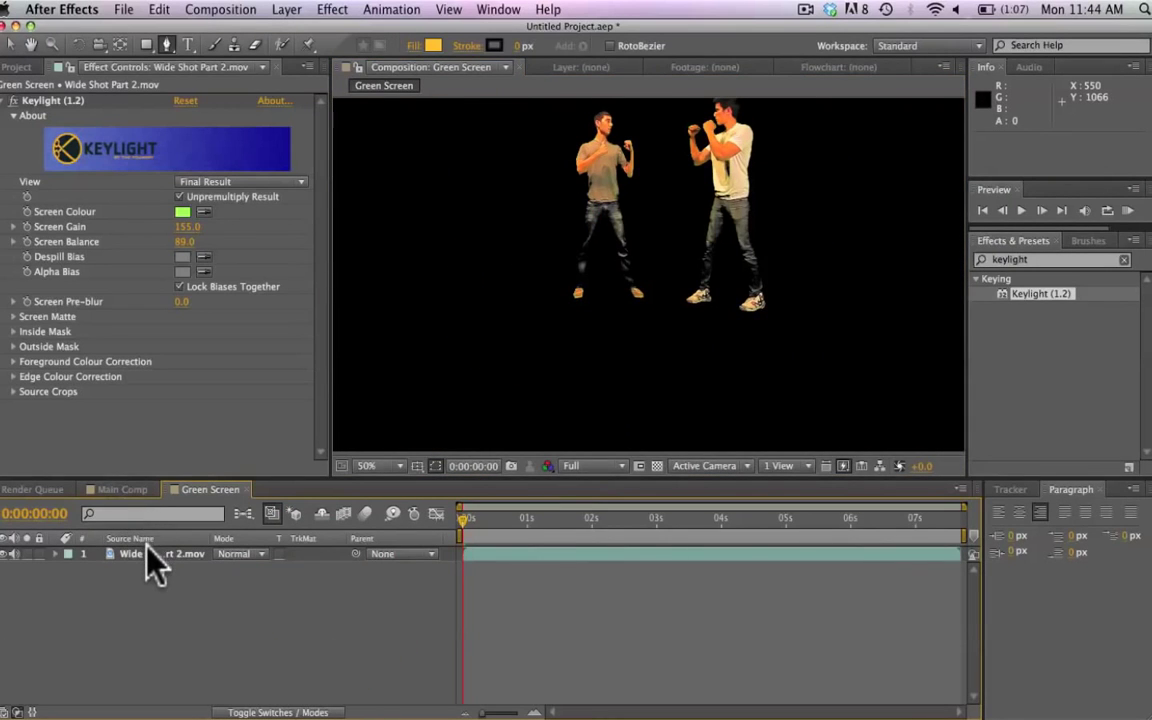
click(150, 552)
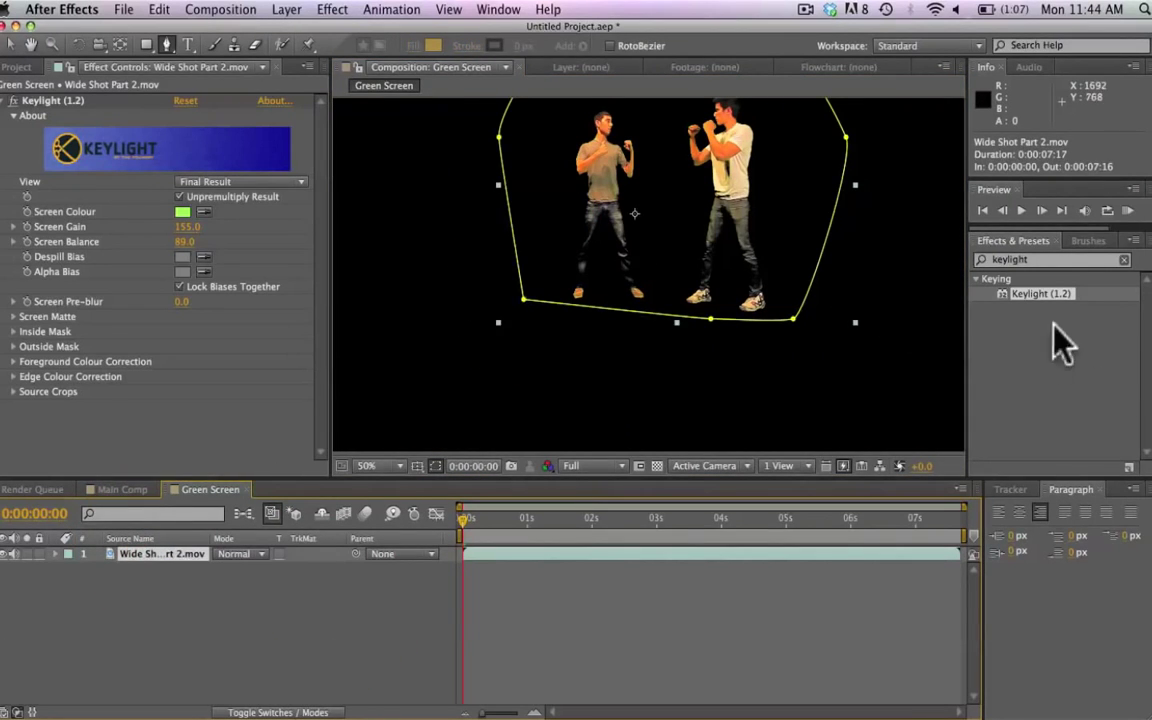
Apply Hue/Saturation to the keyed footage and drop Master Saturation to greyscale.
double_click(1058, 258)
text(satur)
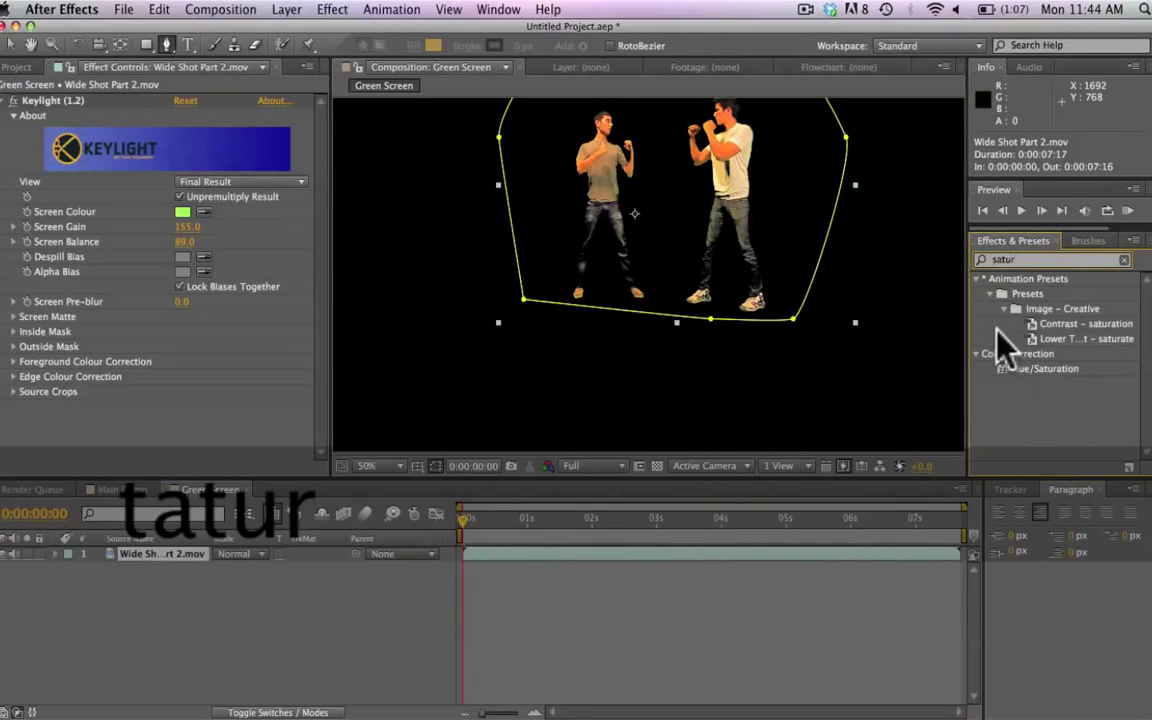
drag(1012, 366, 150, 435)
drag(165, 369, 18, 382)
Nest the Green Screen comp in a new Green Screen 2 composition.
click(16, 67)
click(162, 355)
drag(50, 223, 44, 467)
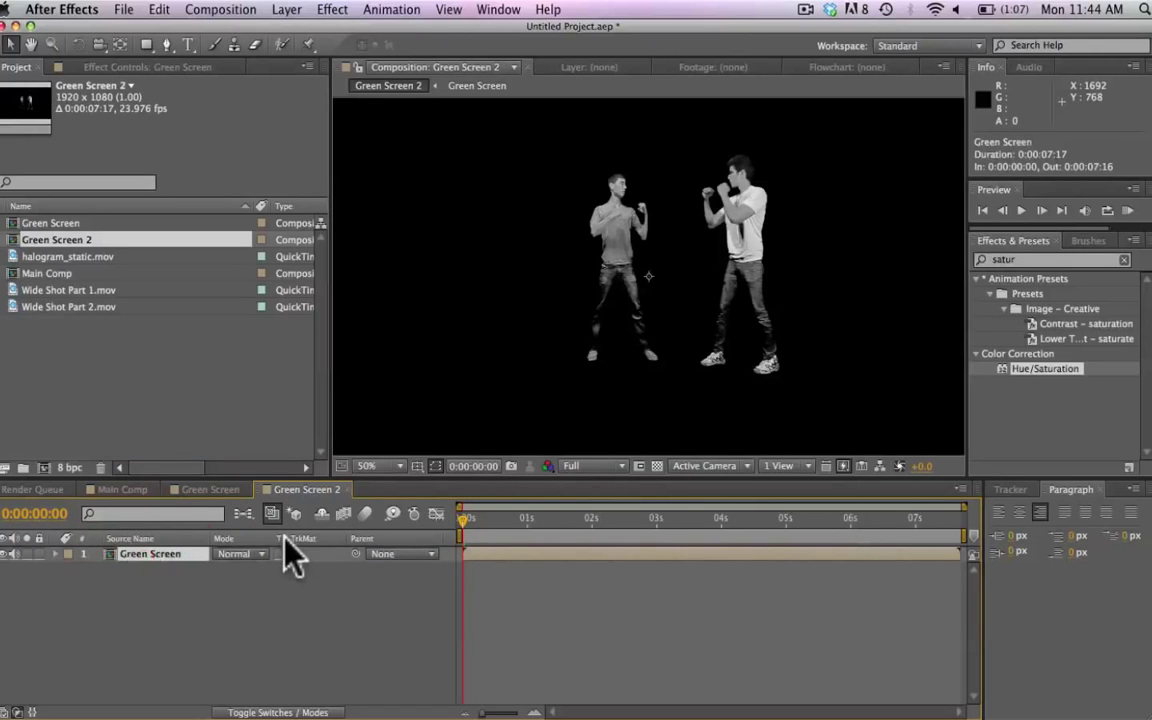
Add a Medium Royal Blue solid in Soft Light mode over the footage, then select both layers.
key(super+y)
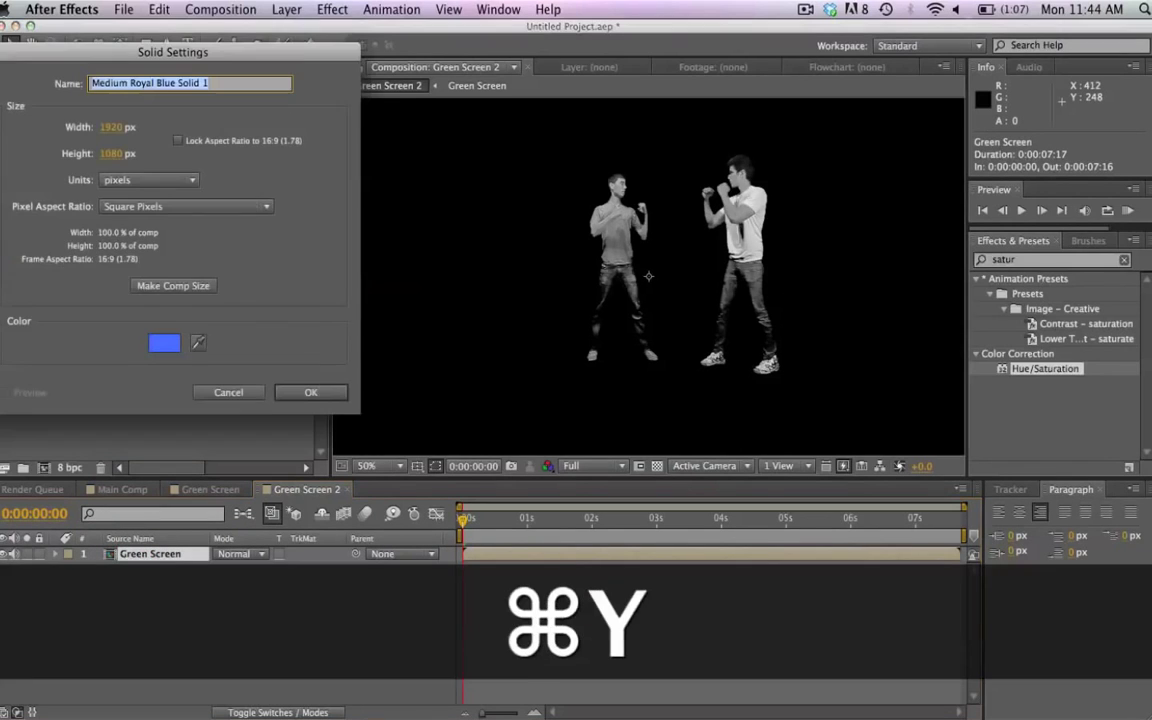
click(318, 392)
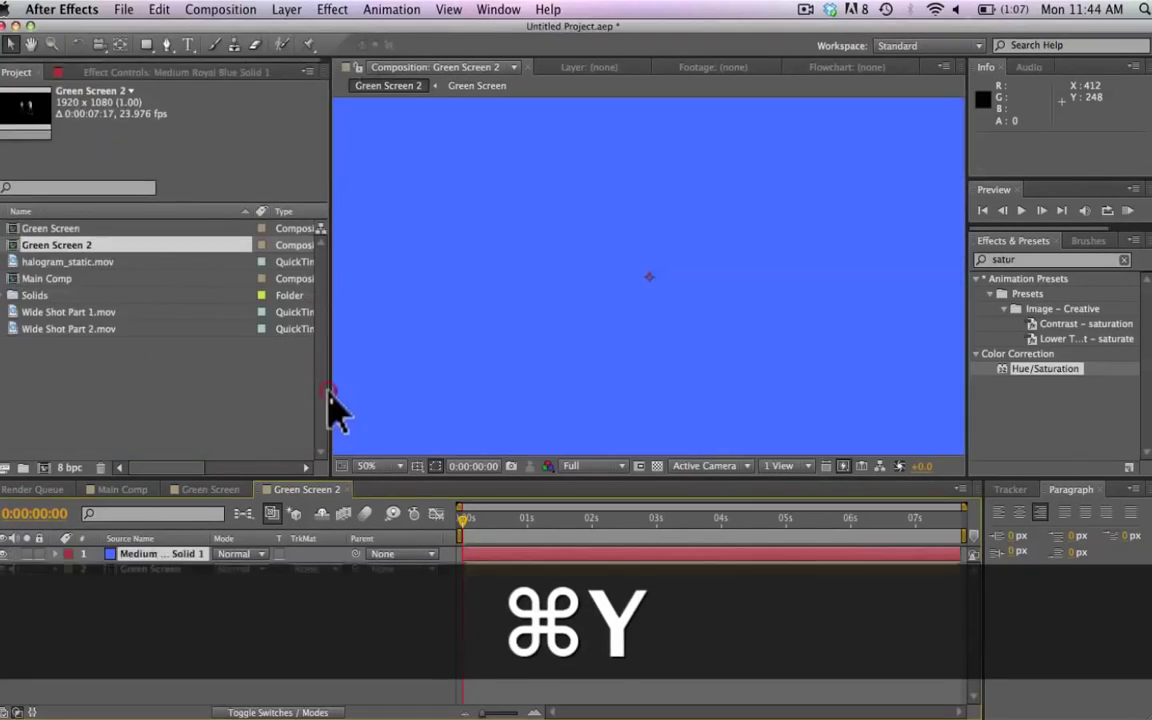
click(257, 553)
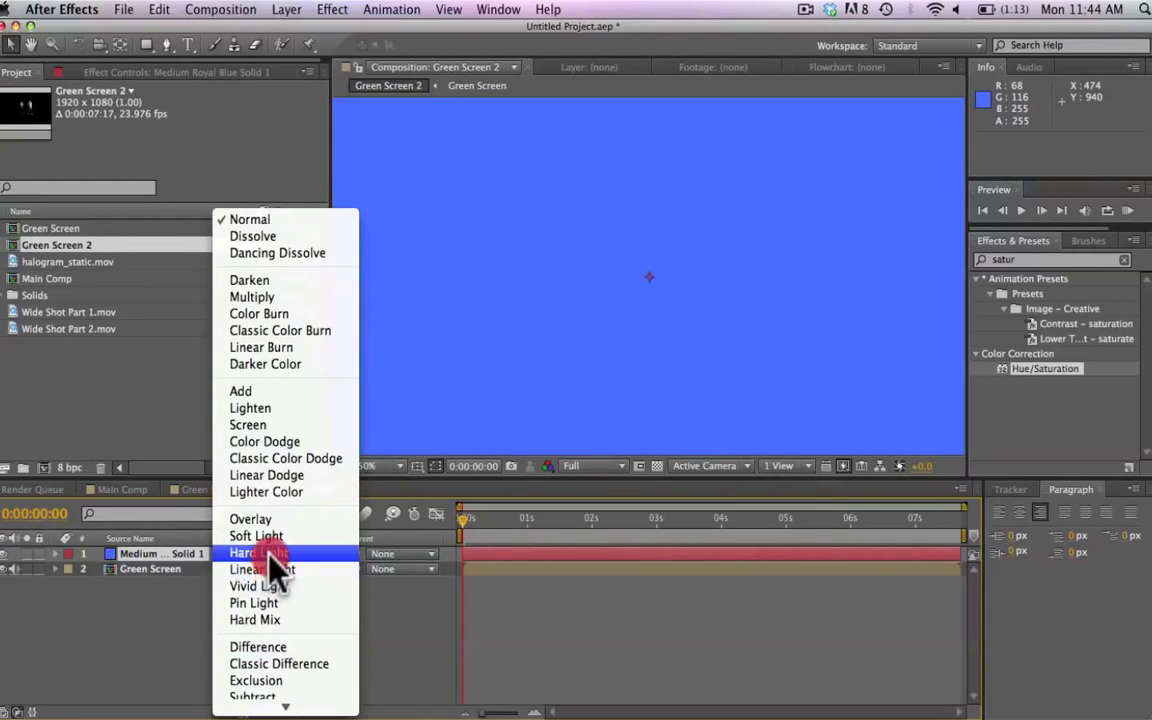
click(264, 537)
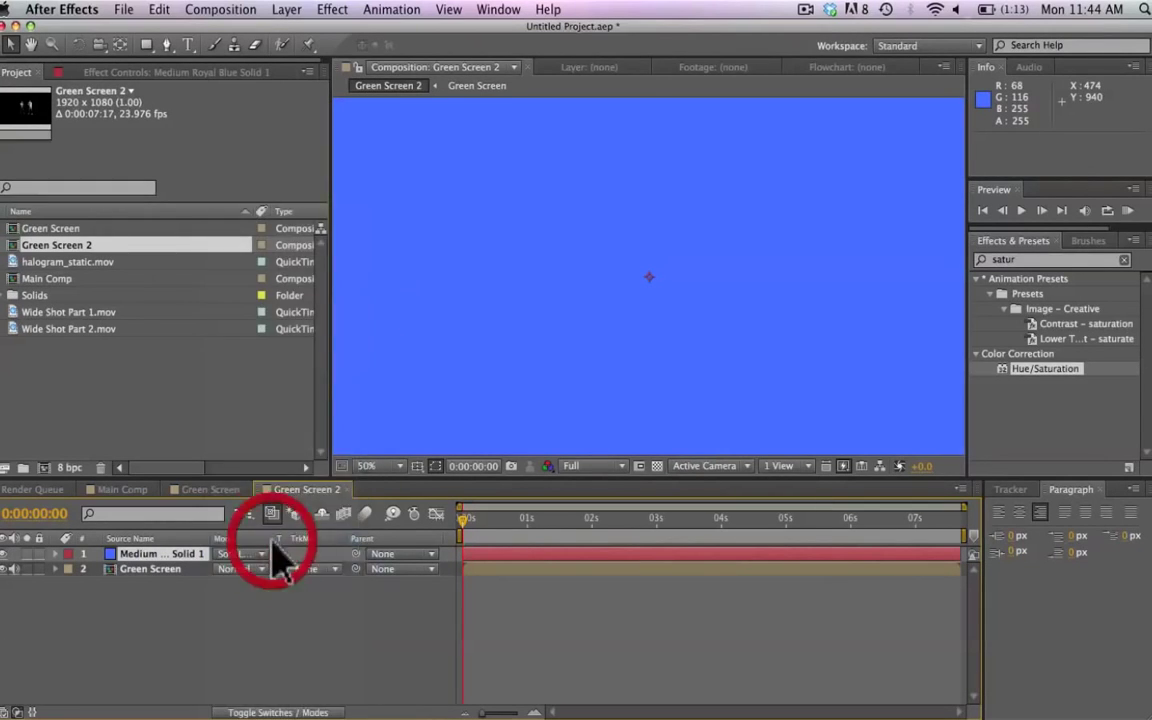
click(176, 604)
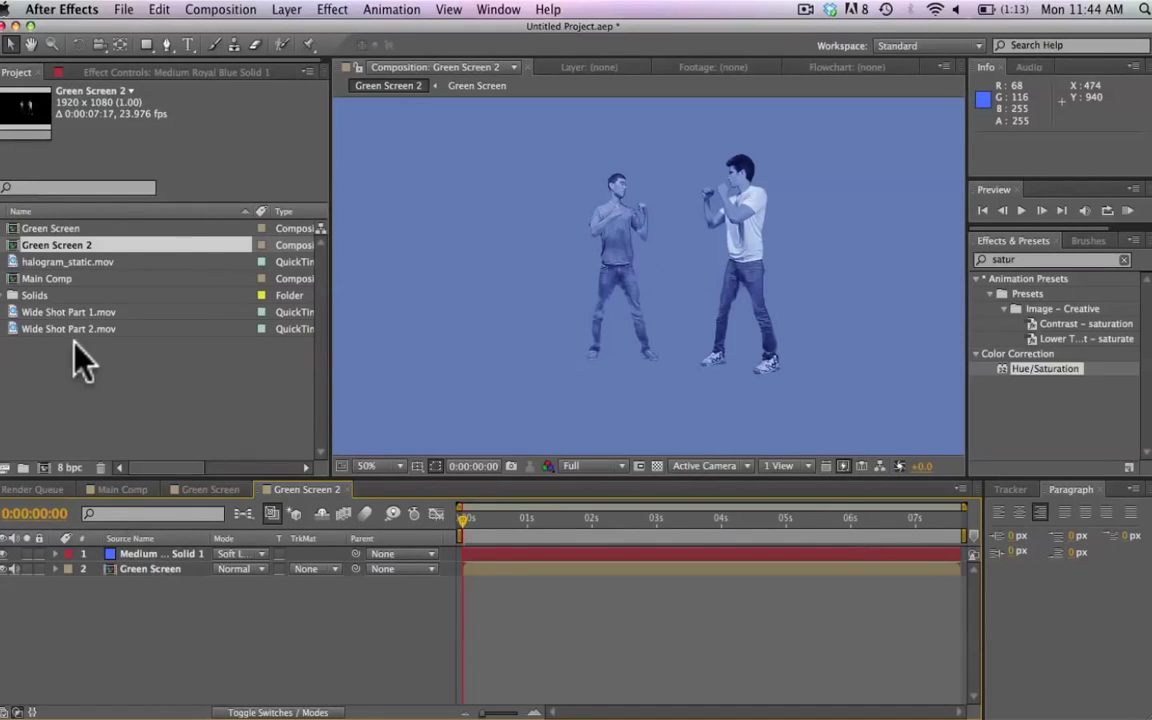
shift+click(140, 572)
Pre-compose the selected solid and Green Screen layers into a comp named 'layerd blue'.
key(super+shift+c)
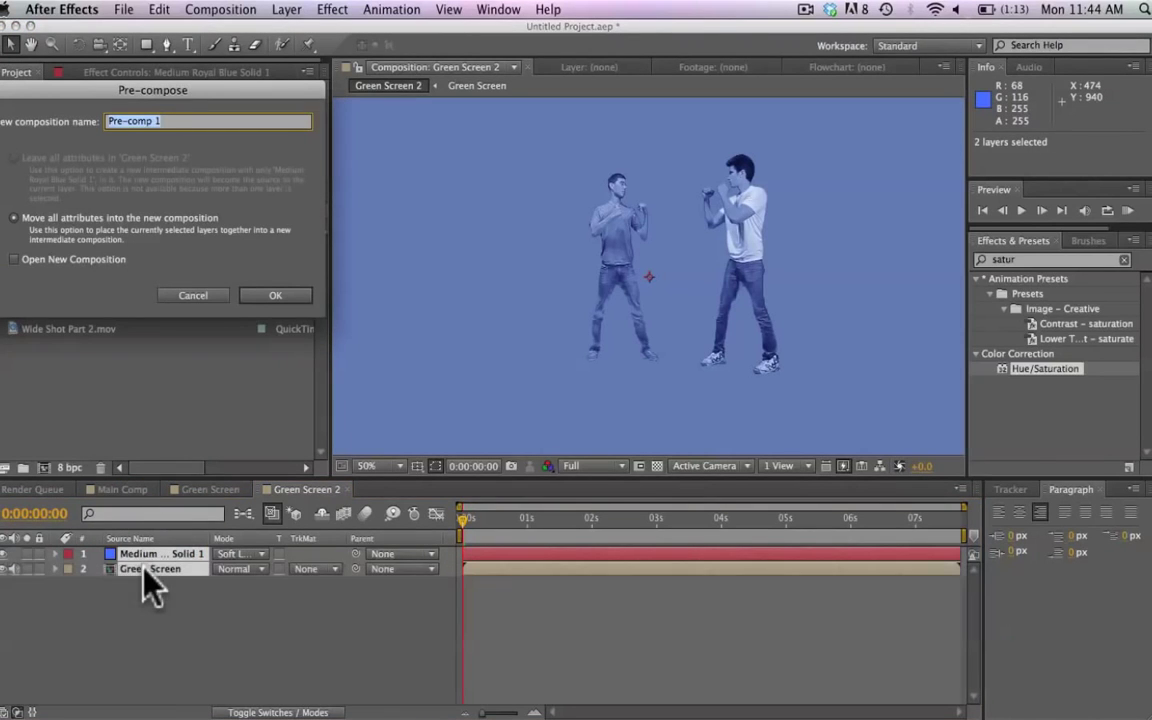
text(layer)
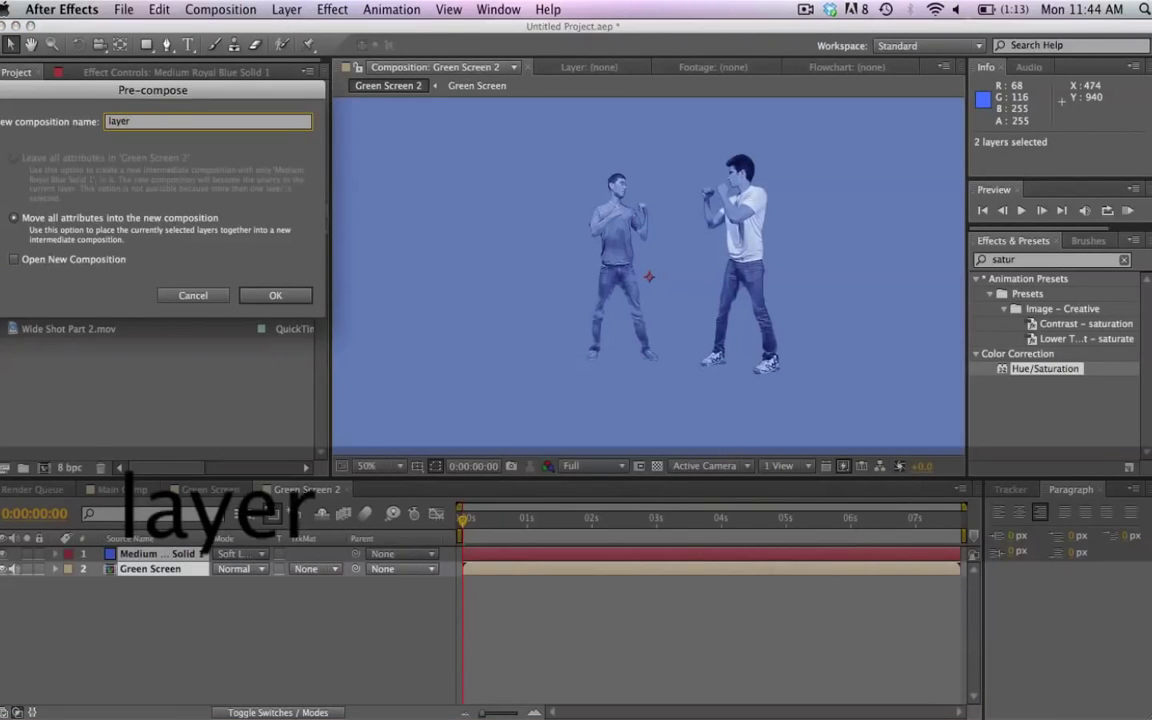
text(d)
text(d)
text( blue)
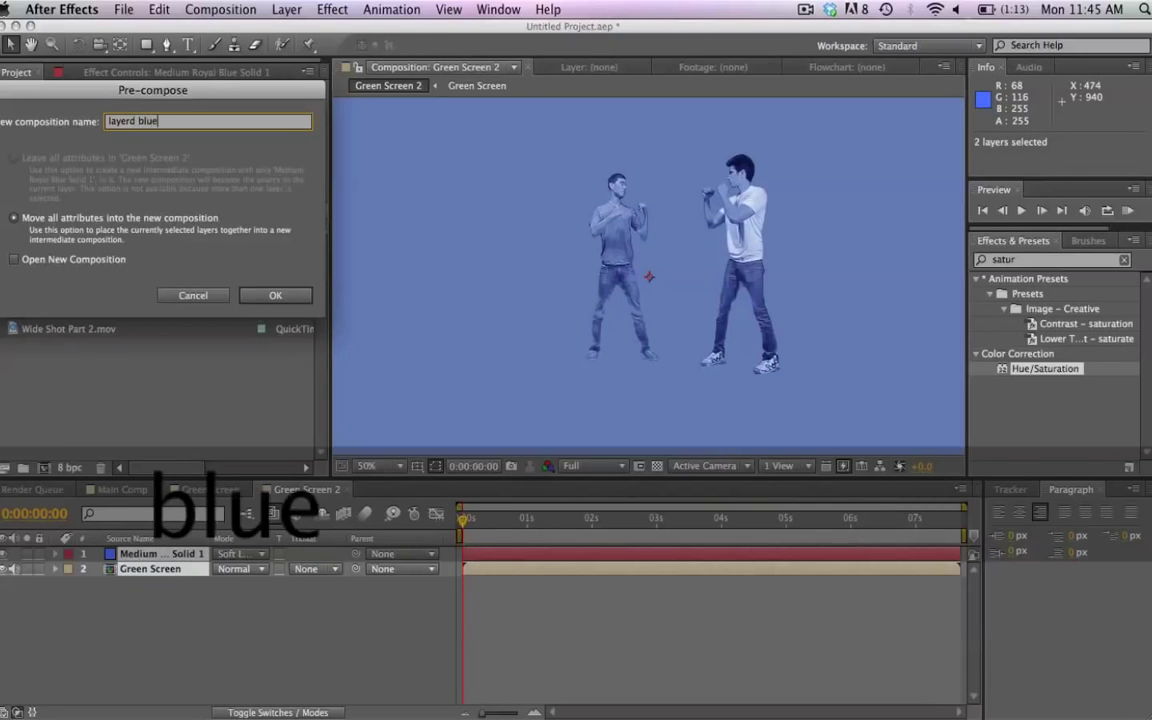
key(Return)
Add the Green Screen comp above layerd blue and use it as layerd blue's Alpha Matte.
click(167, 590)
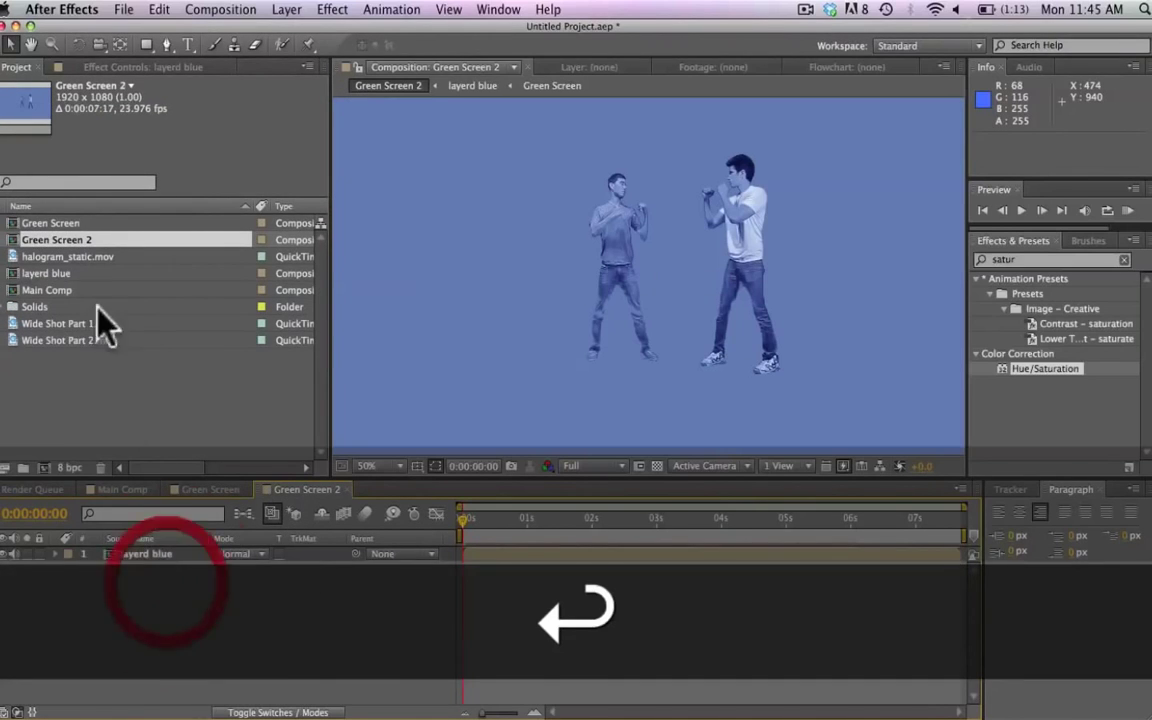
click(53, 226)
drag(52, 225, 185, 566)
click(335, 566)
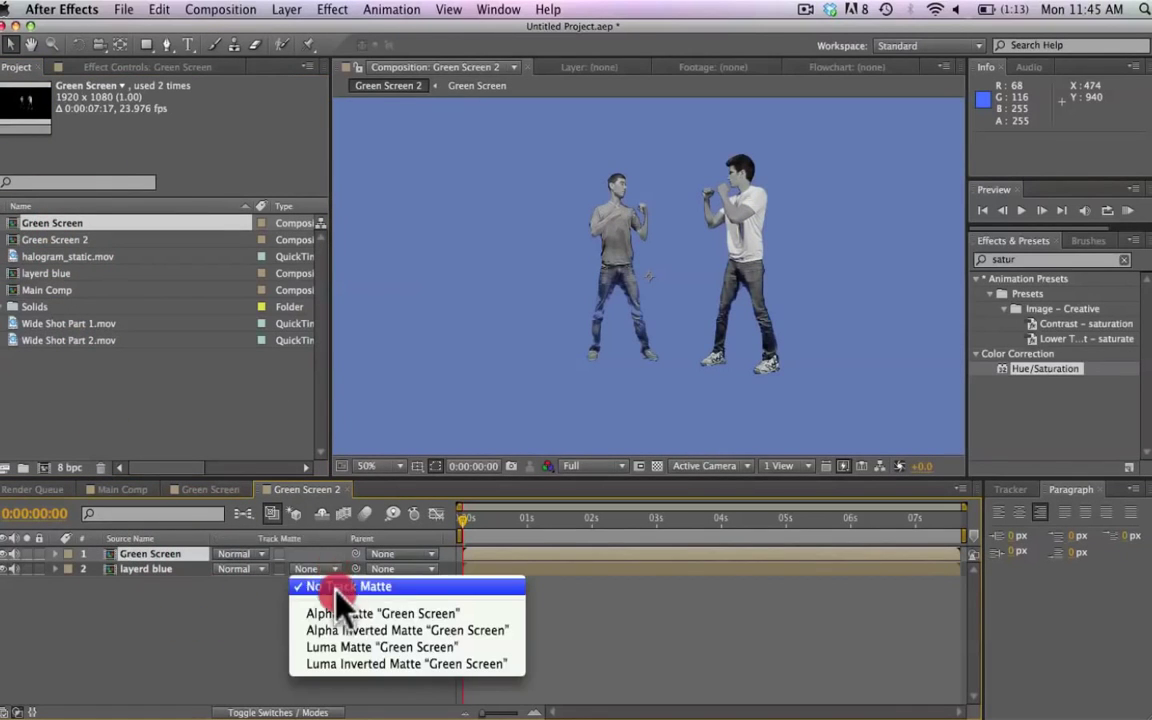
click(337, 582)
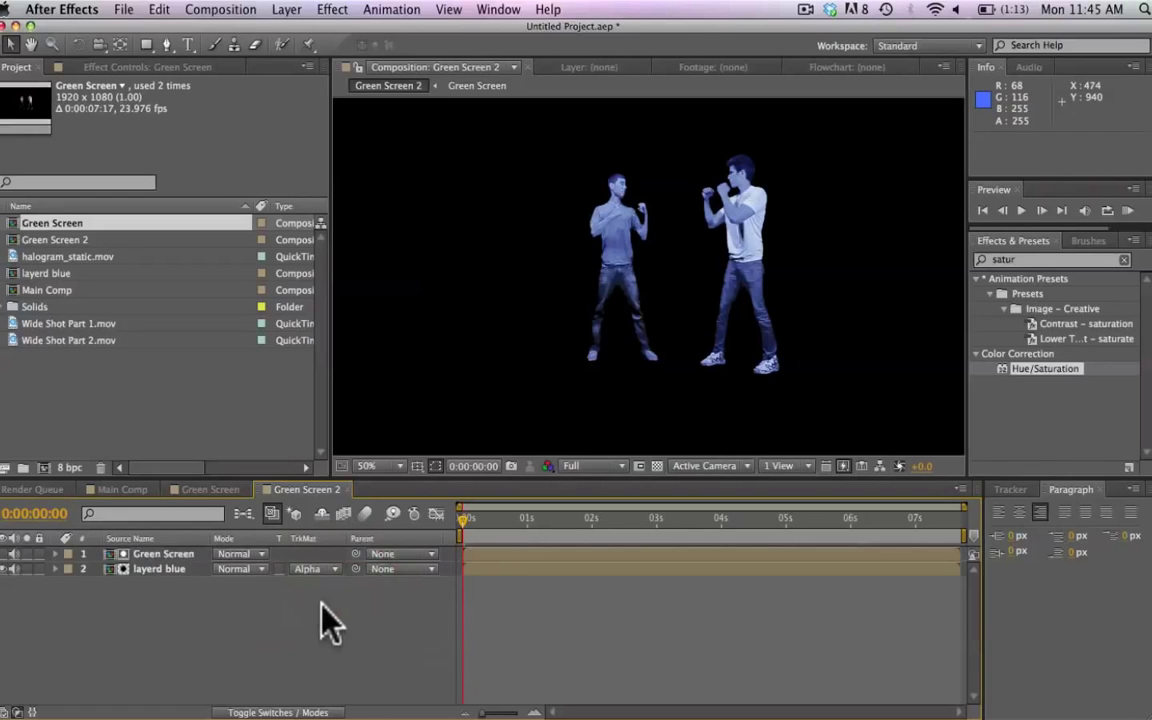
click(216, 488)
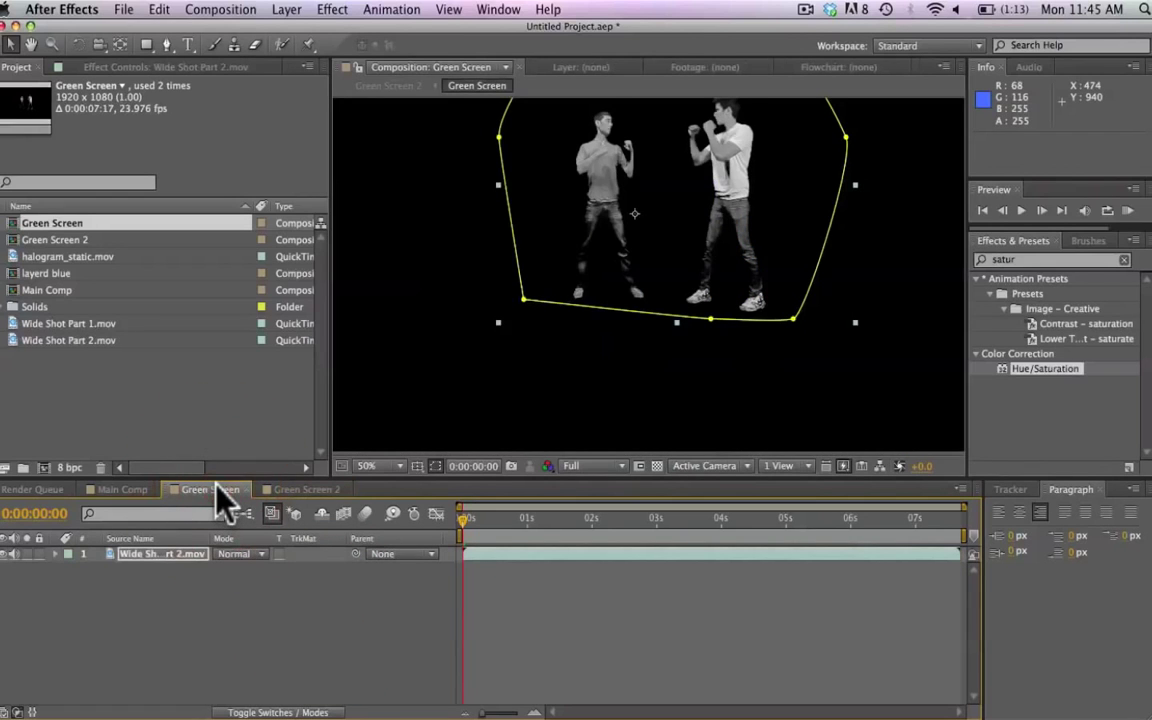
Add Green Screen 2 above Wide Shot Part 1.mov in Main Comp, zooming out to the full frame.
click(130, 489)
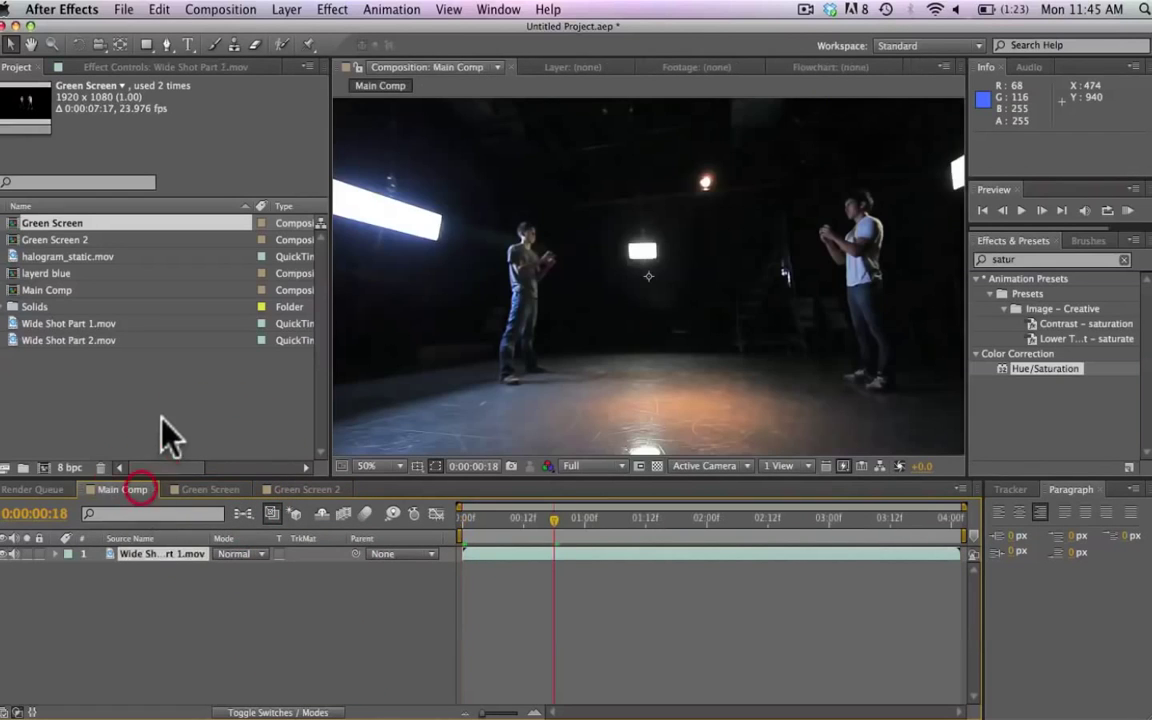
click(62, 240)
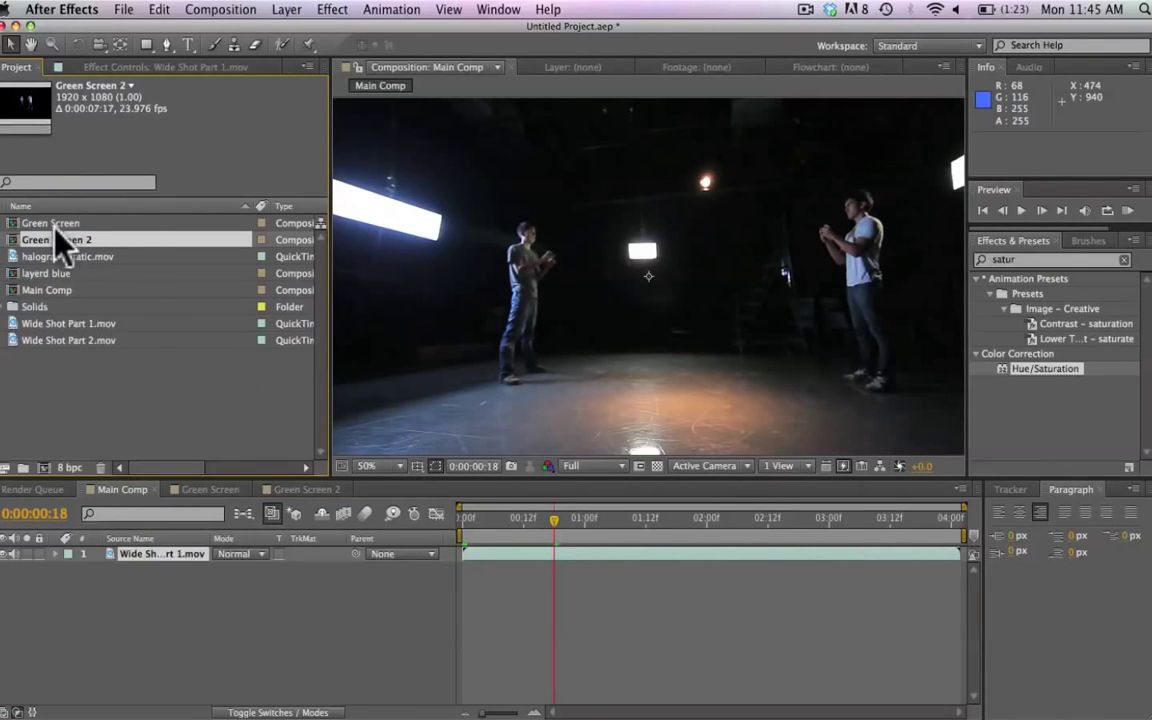
drag(60, 240, 140, 558)
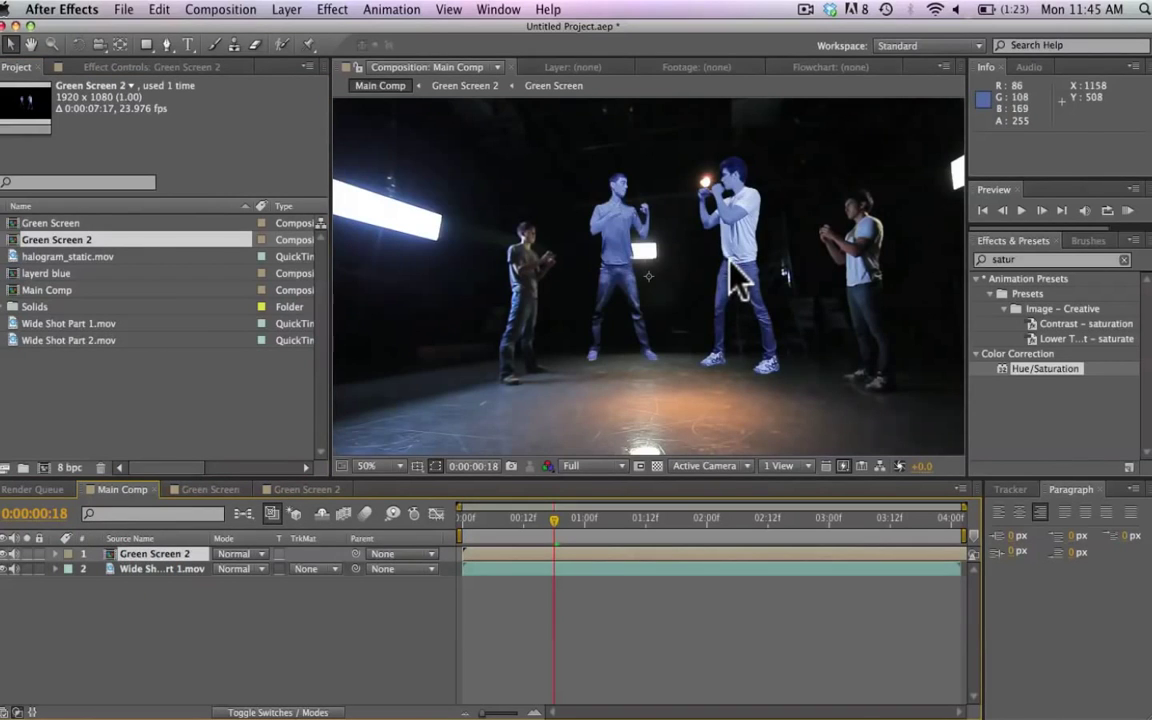
key(comma)
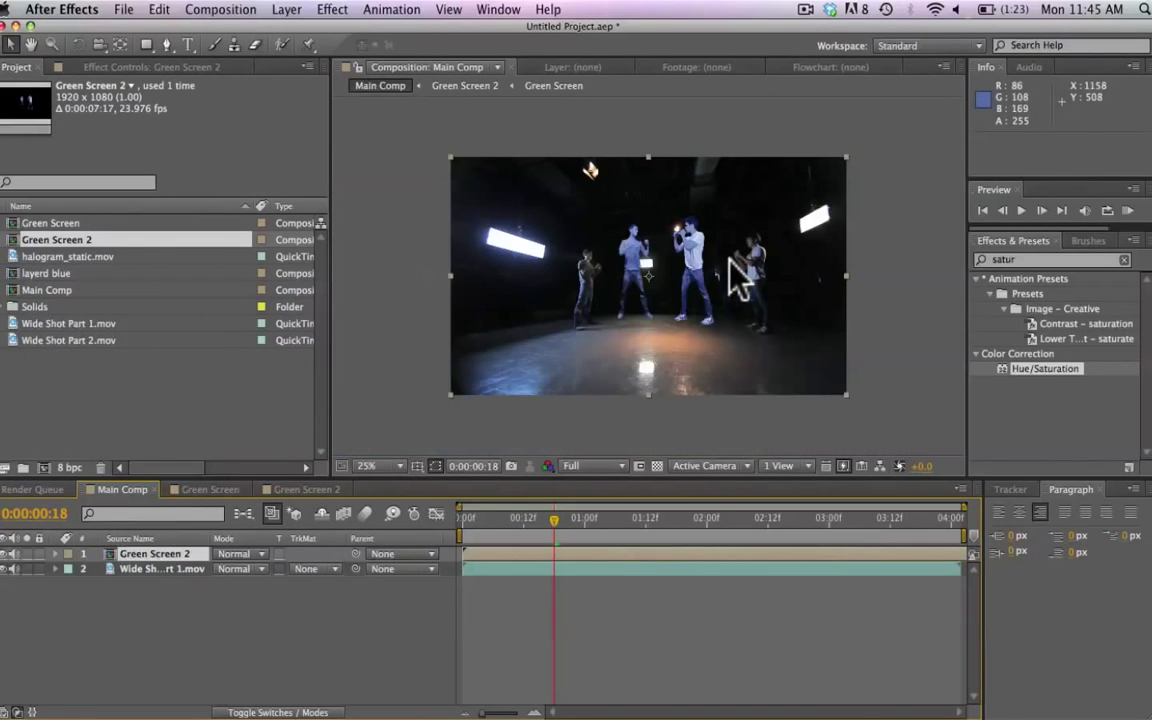
Time-stretch the Green Screen 2 layer with a Stretch Factor of 75.
click(147, 576)
ctrl+click(149, 568)
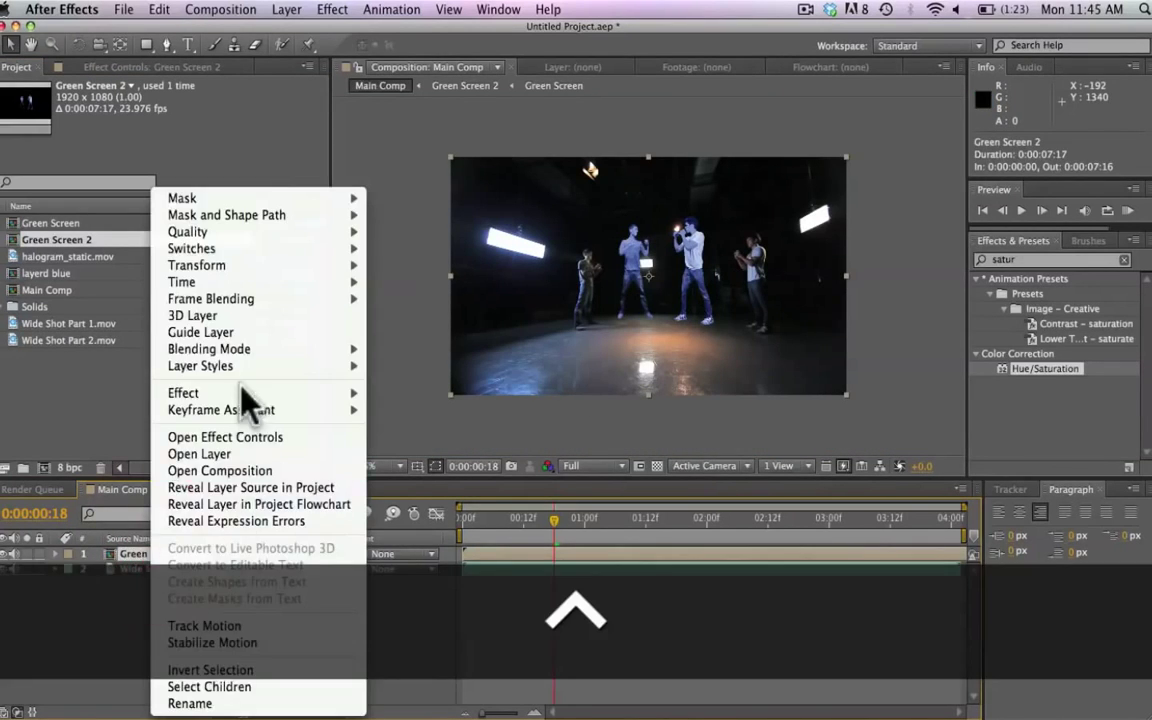
mouse_move(230, 282)
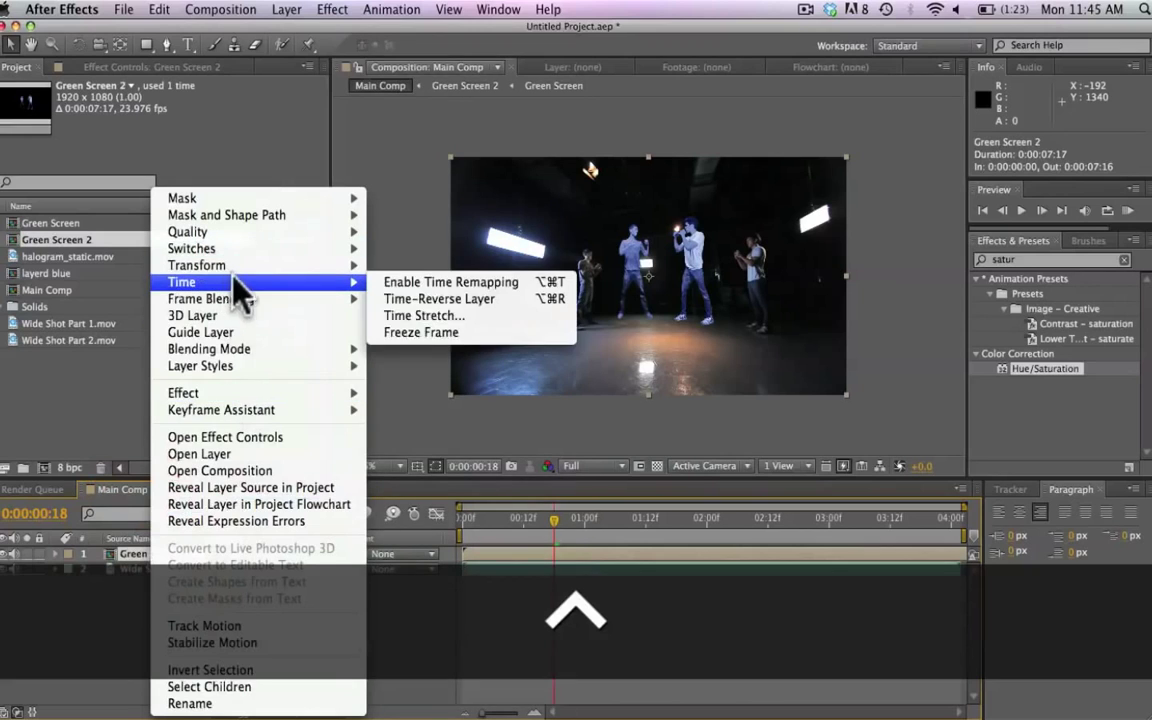
click(455, 316)
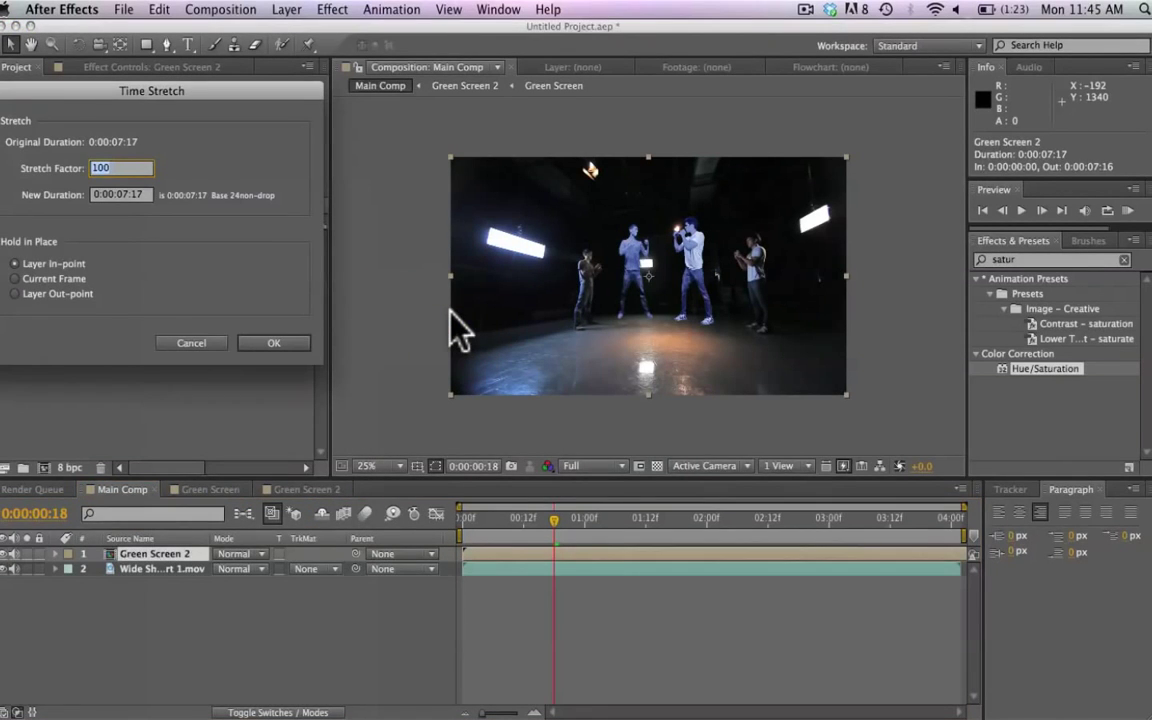
text(75)
key(Return)
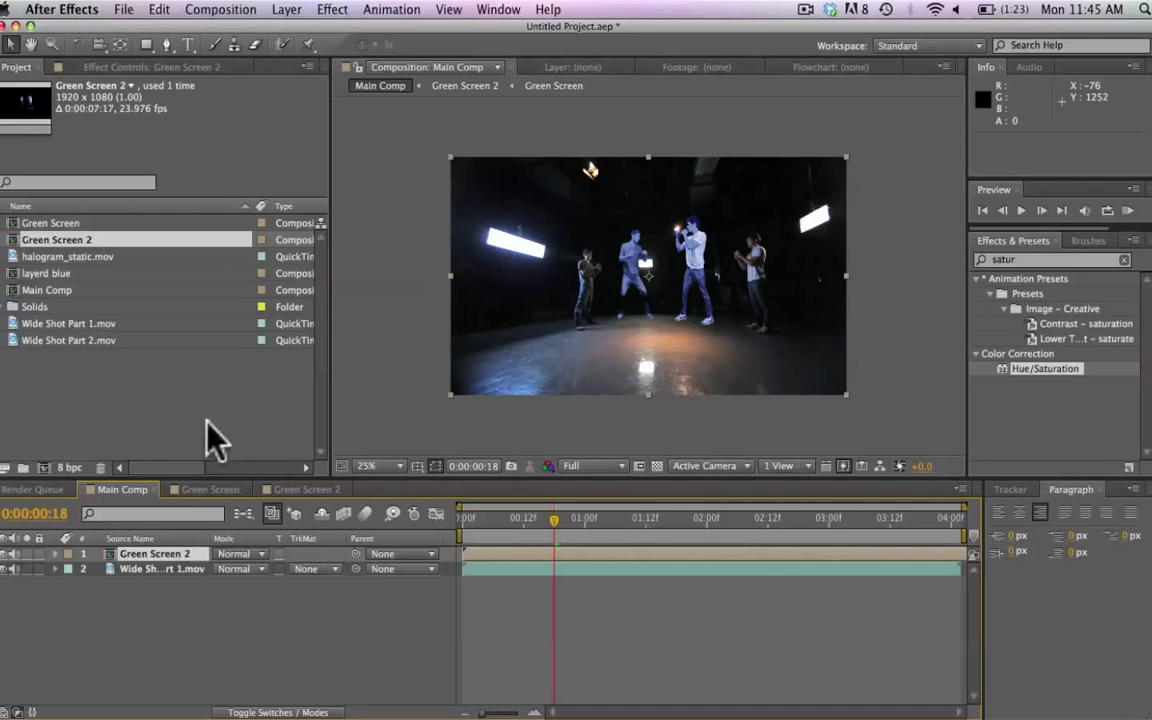
Create a halogram_static composition from halogram_static.mov and preview its static.
click(40, 256)
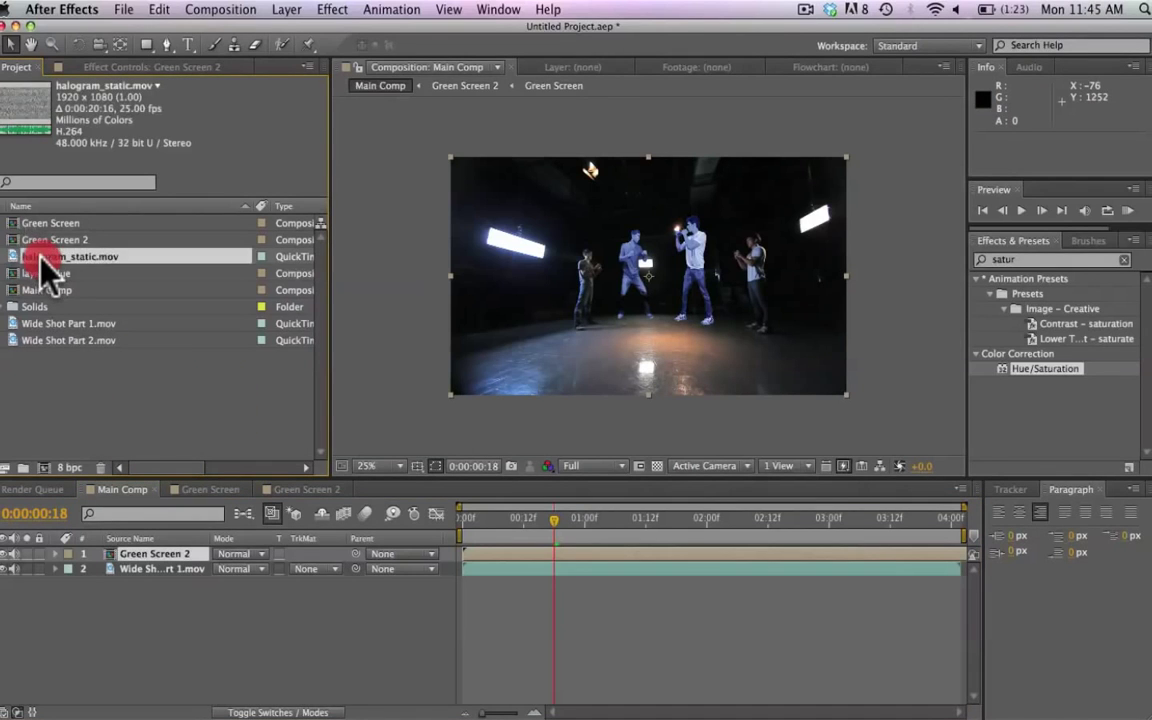
drag(40, 256, 44, 468)
drag(464, 518, 563, 522)
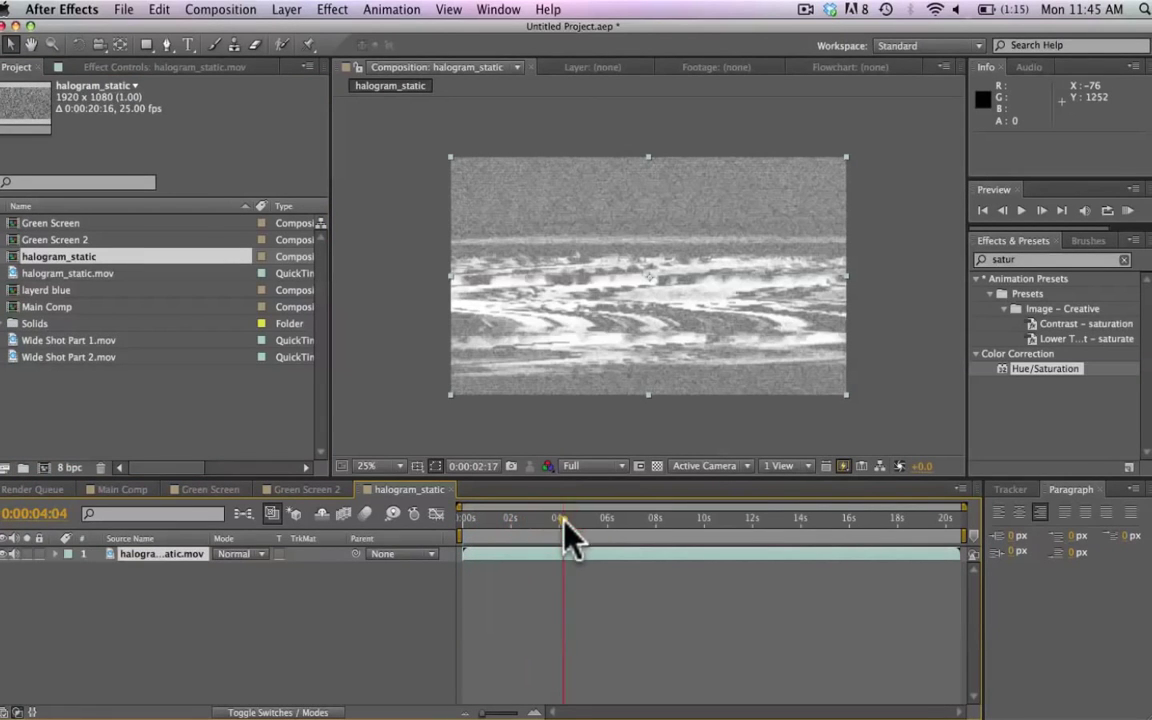
Add halogram_static to Main Comp and set it as Green Screen 2's Luma Matte.
click(121, 489)
click(130, 490)
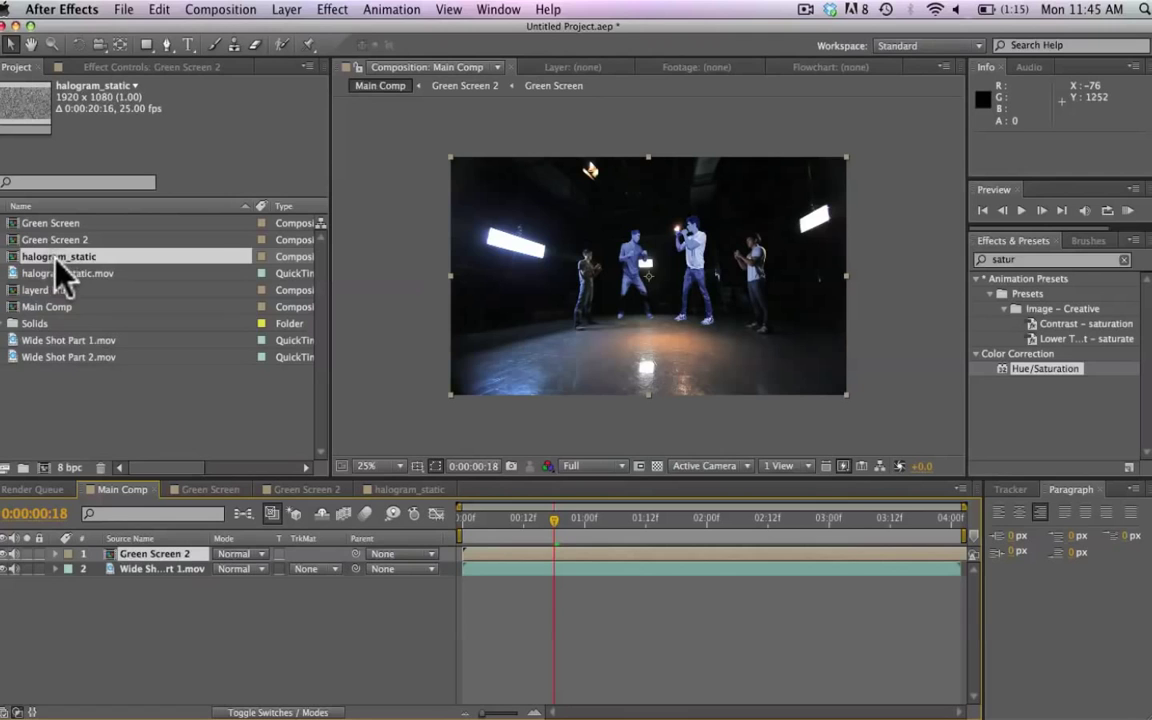
drag(57, 256, 153, 565)
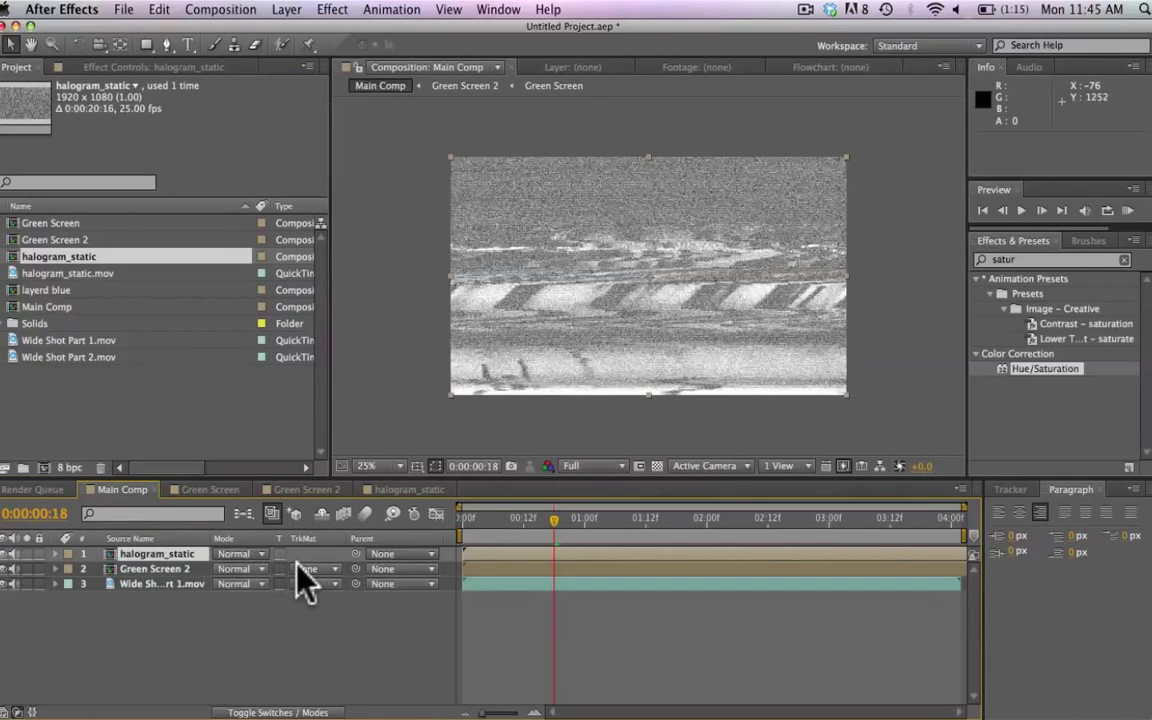
drag(297, 568, 372, 650)
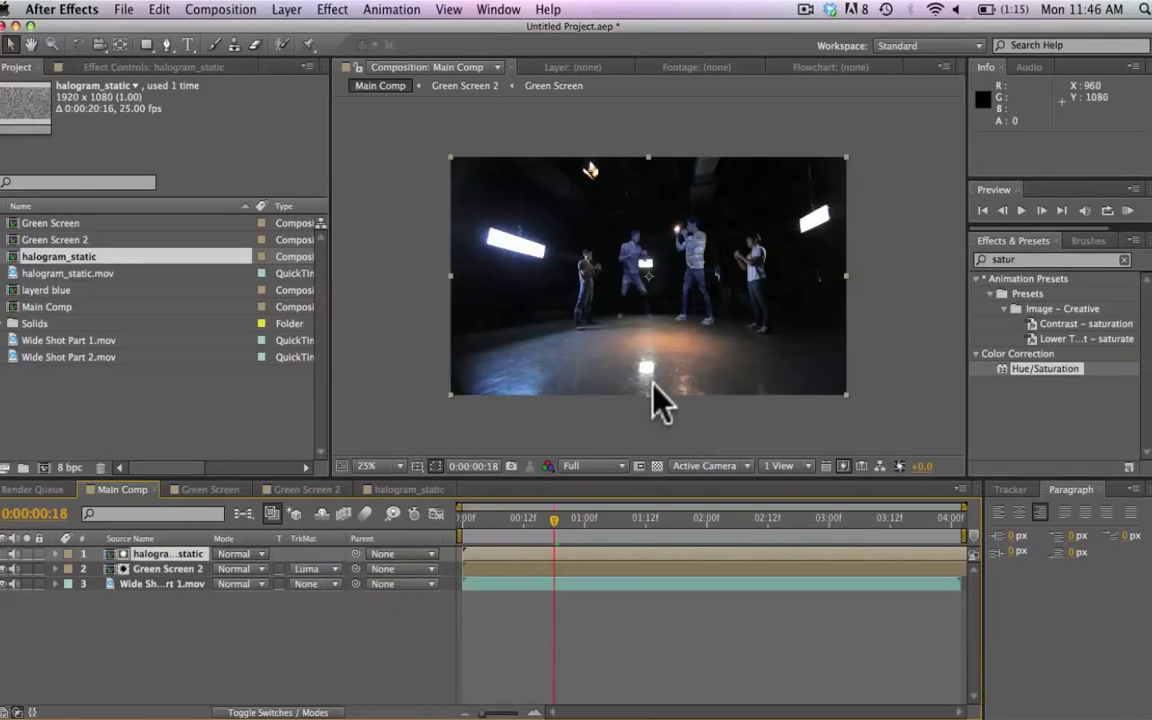
key(period)
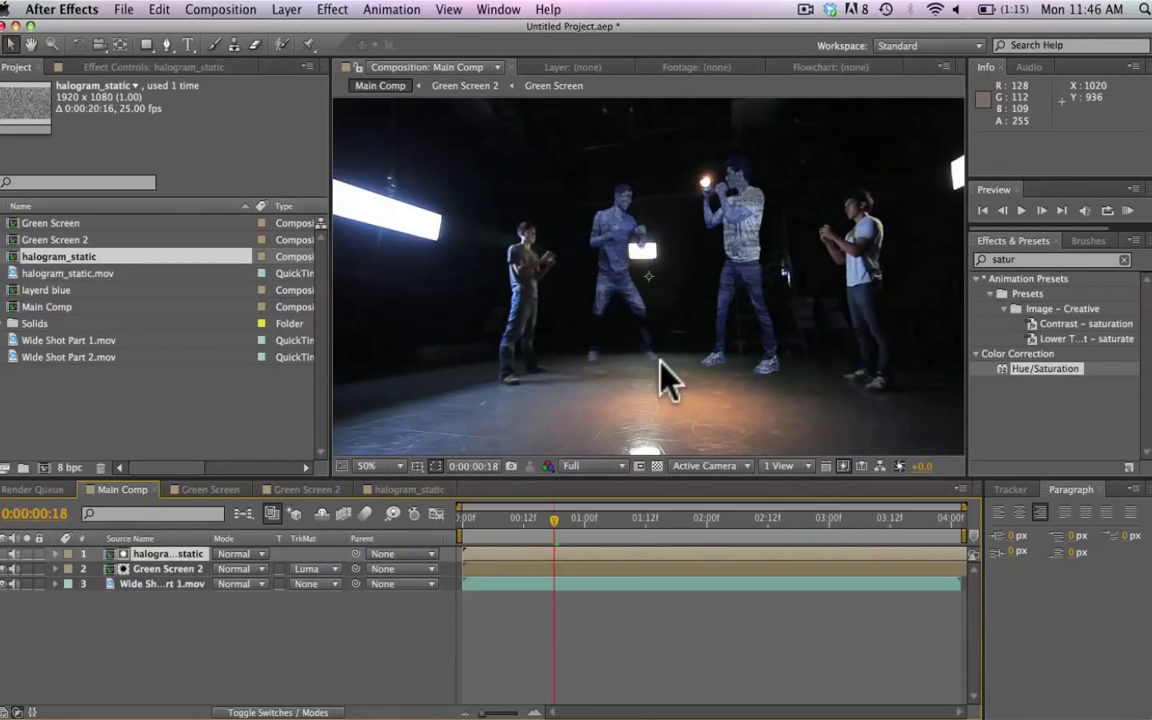
key(period)
Scale Green Screen 2 down to 69% and move it lower, between the two fighters.
key(comma)
key(comma)
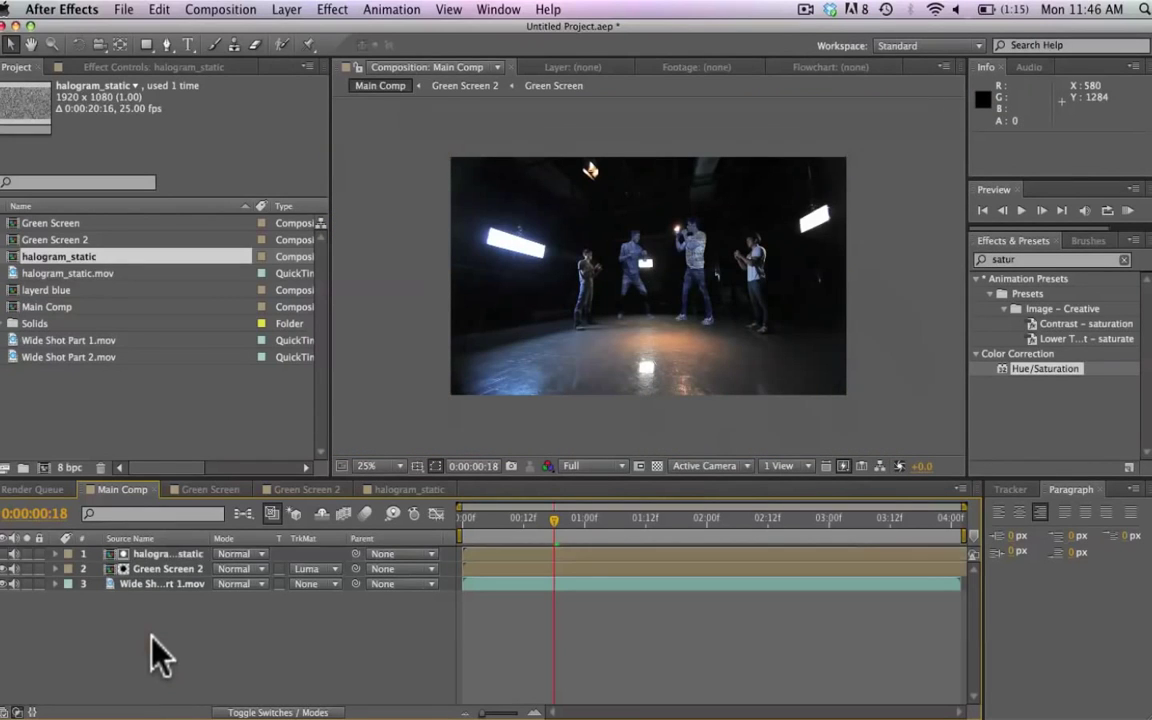
click(165, 567)
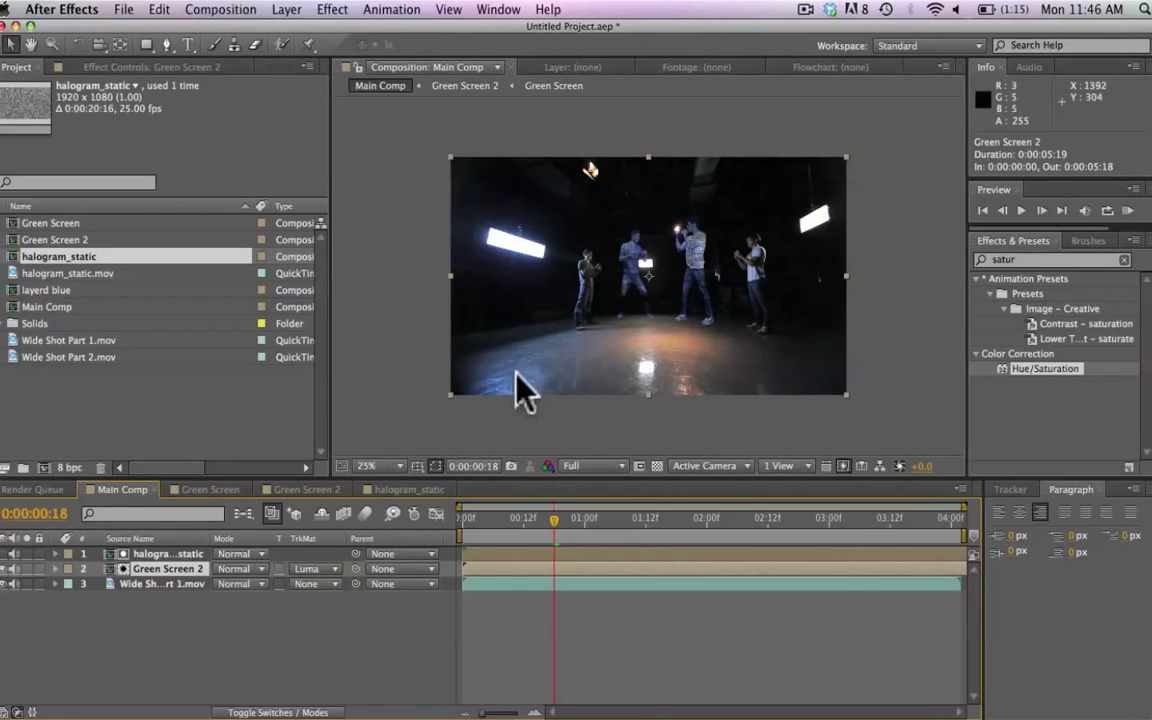
key(s)
drag(240, 584, 221, 597)
shift+click(723, 268)
drag(723, 268, 728, 302)
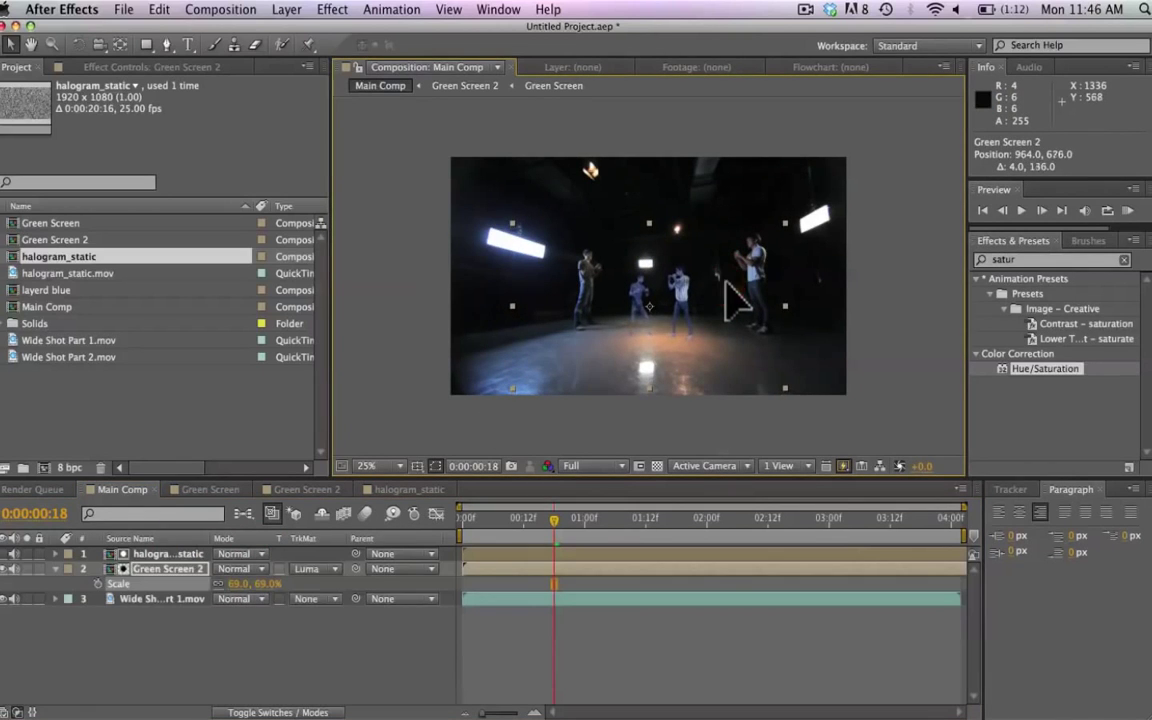
click(893, 224)
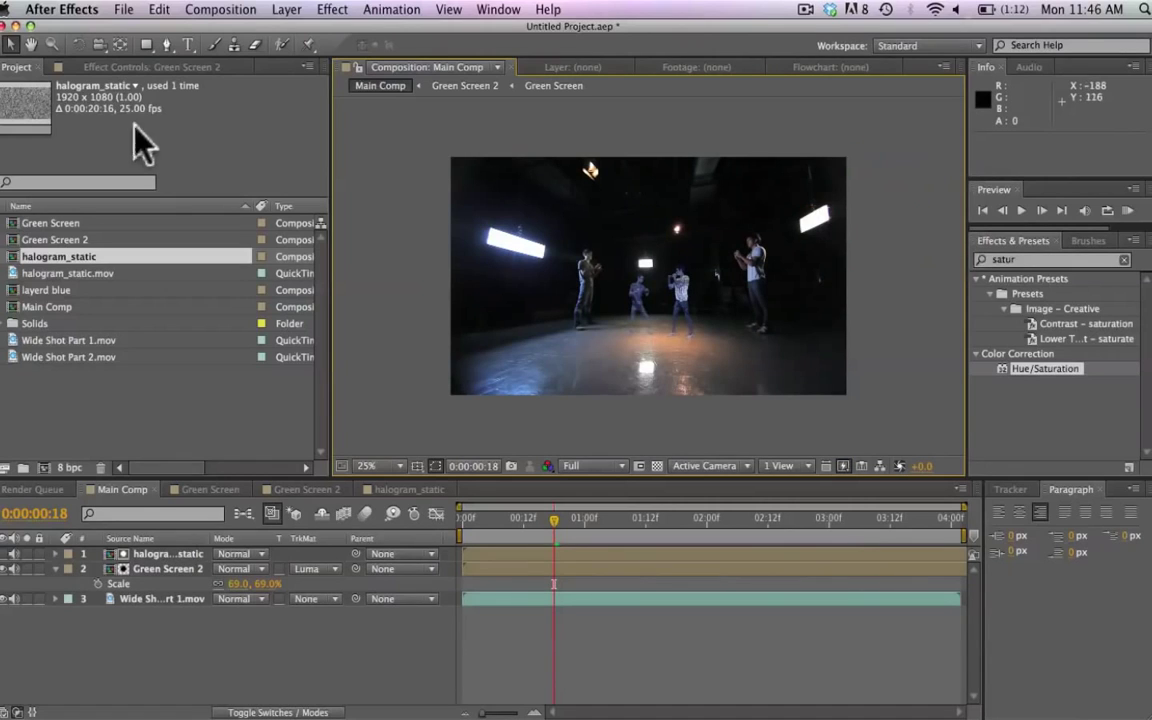
Create a full-frame light blue solid (759AD2), sampled from the floor and lightened, named Medium Royal Blue Solid 2.
click(286, 9)
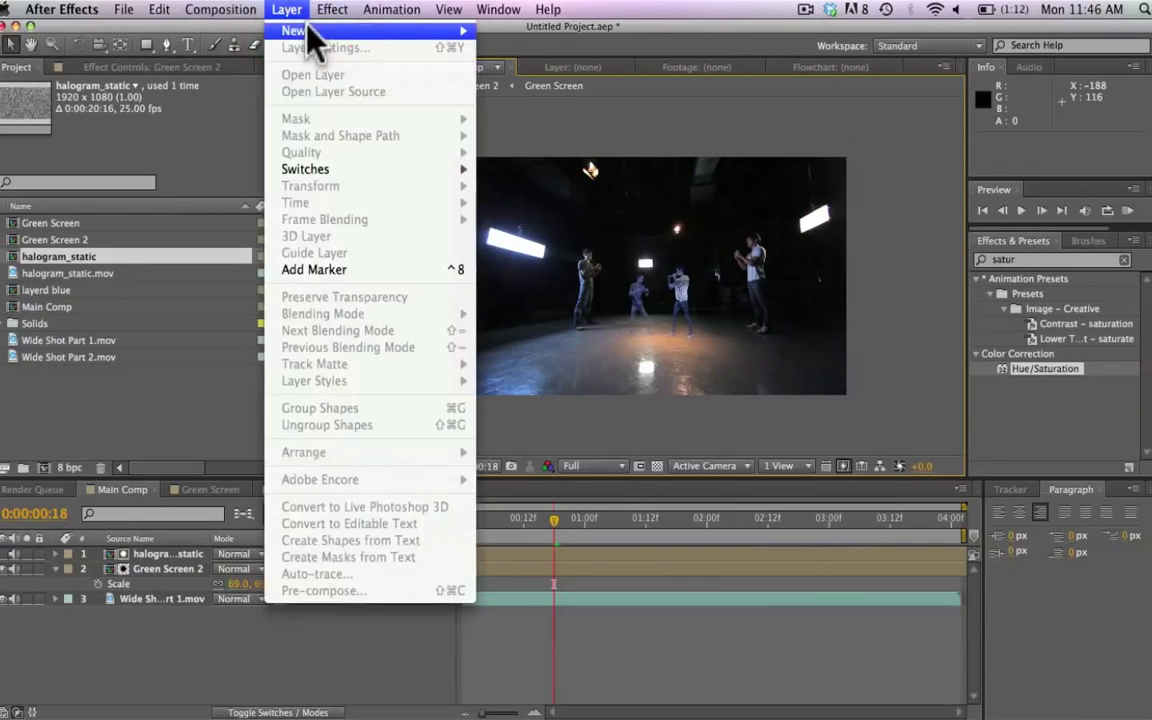
mouse_move(309, 31)
click(525, 52)
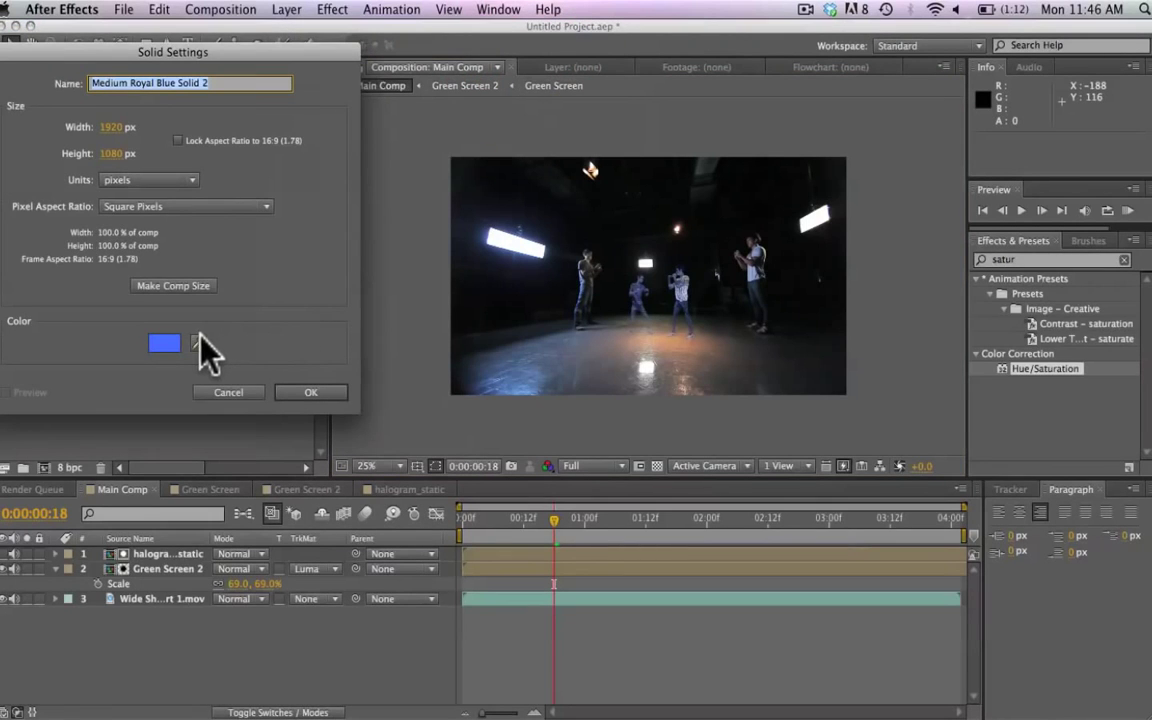
click(198, 343)
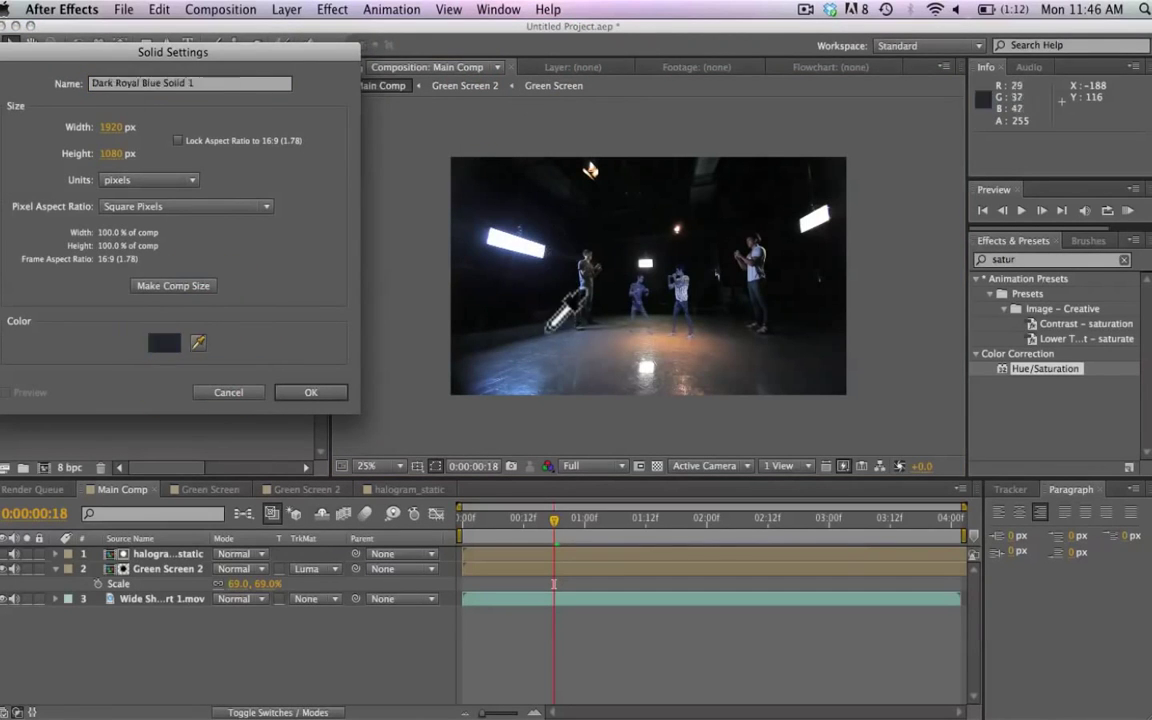
click(536, 356)
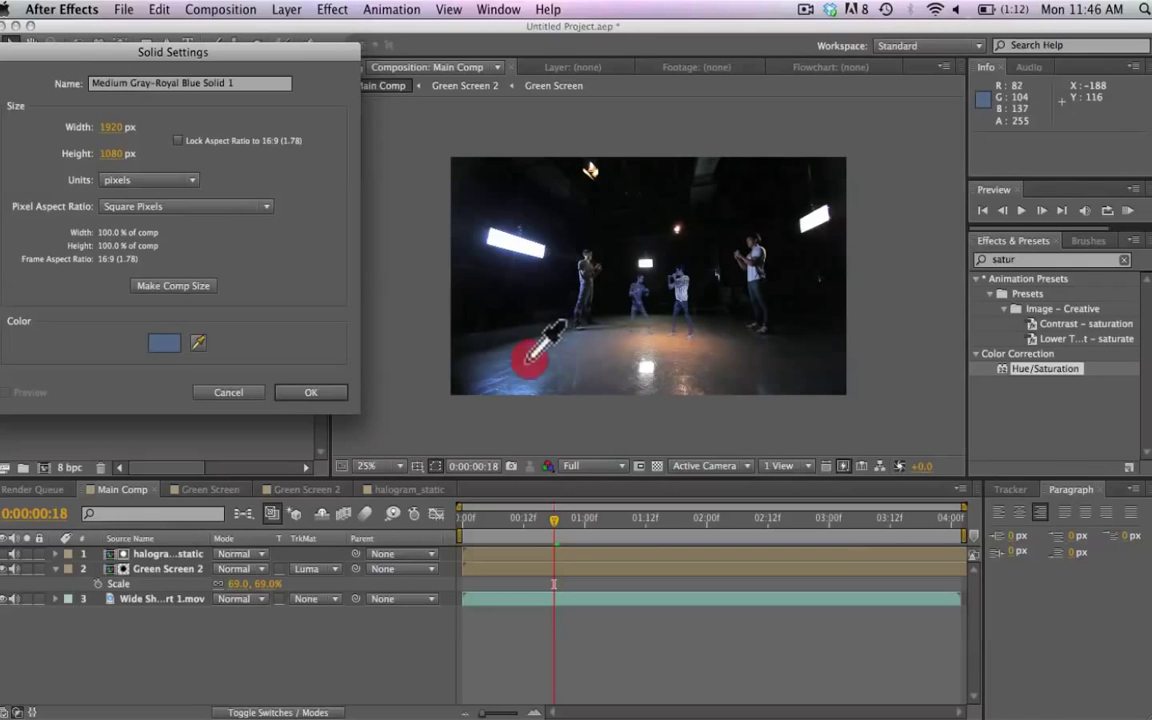
click(166, 343)
drag(752, 426, 751, 442)
key(Return)
key(Return)
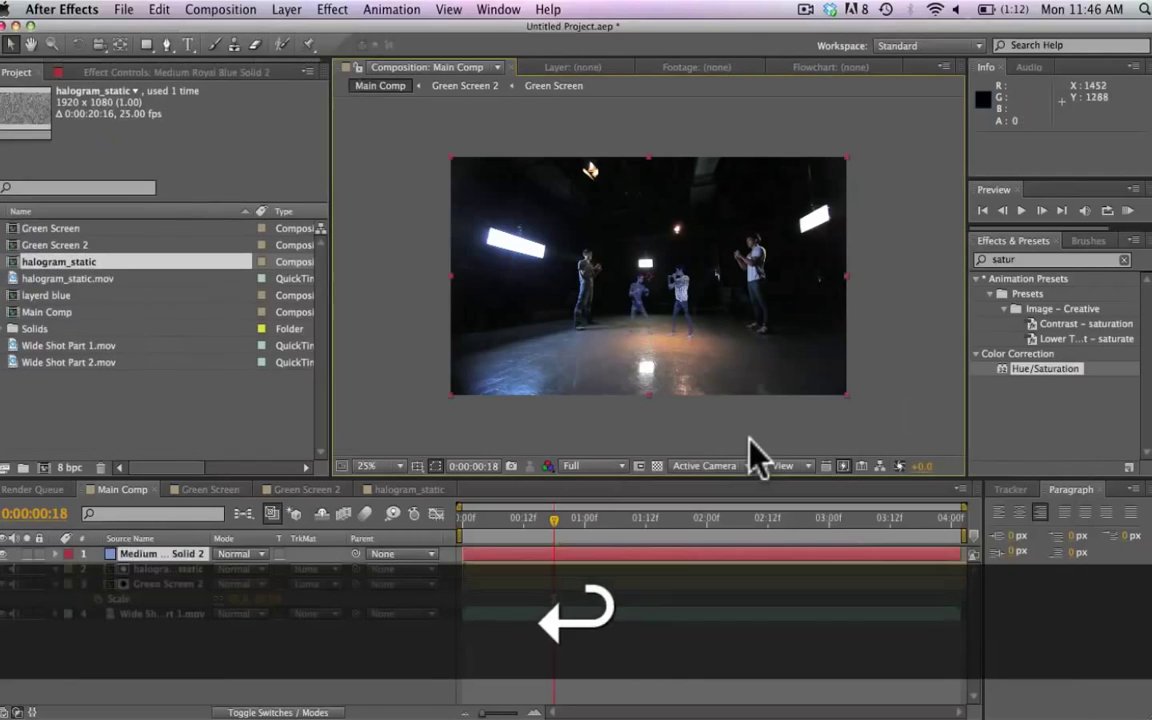
Draw a tall ellipse mask on the blue solid over the middle hologram fighter.
click(13, 553)
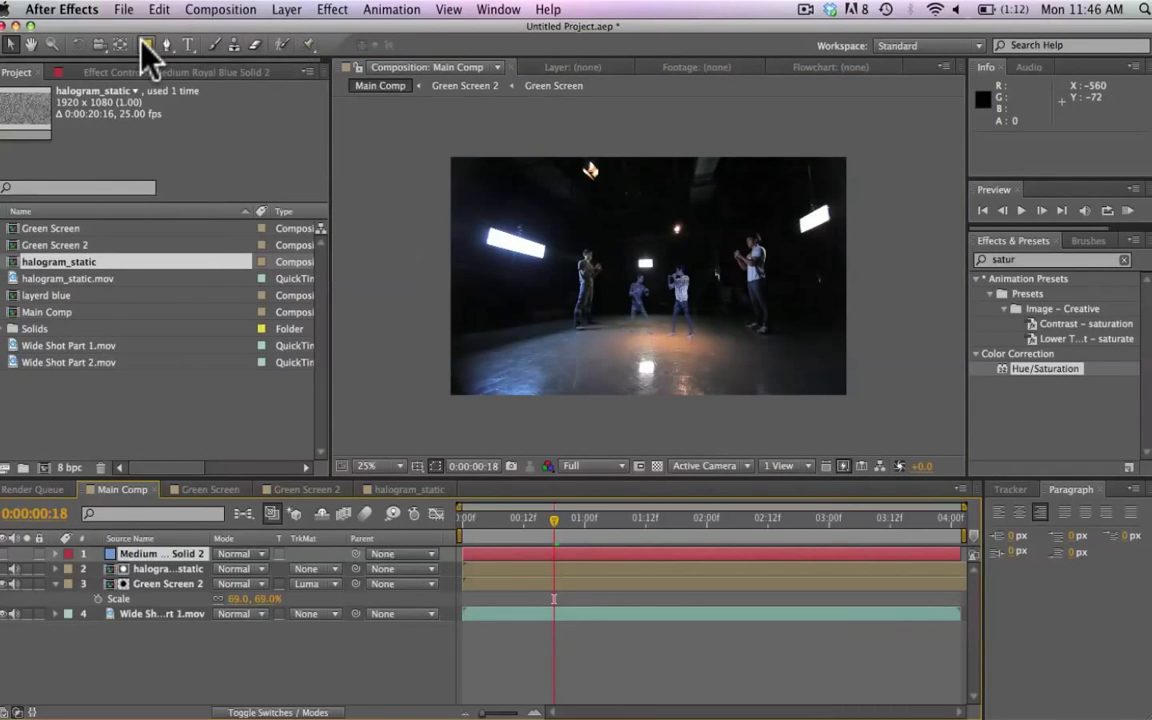
key(q)
key(q)
key(q)
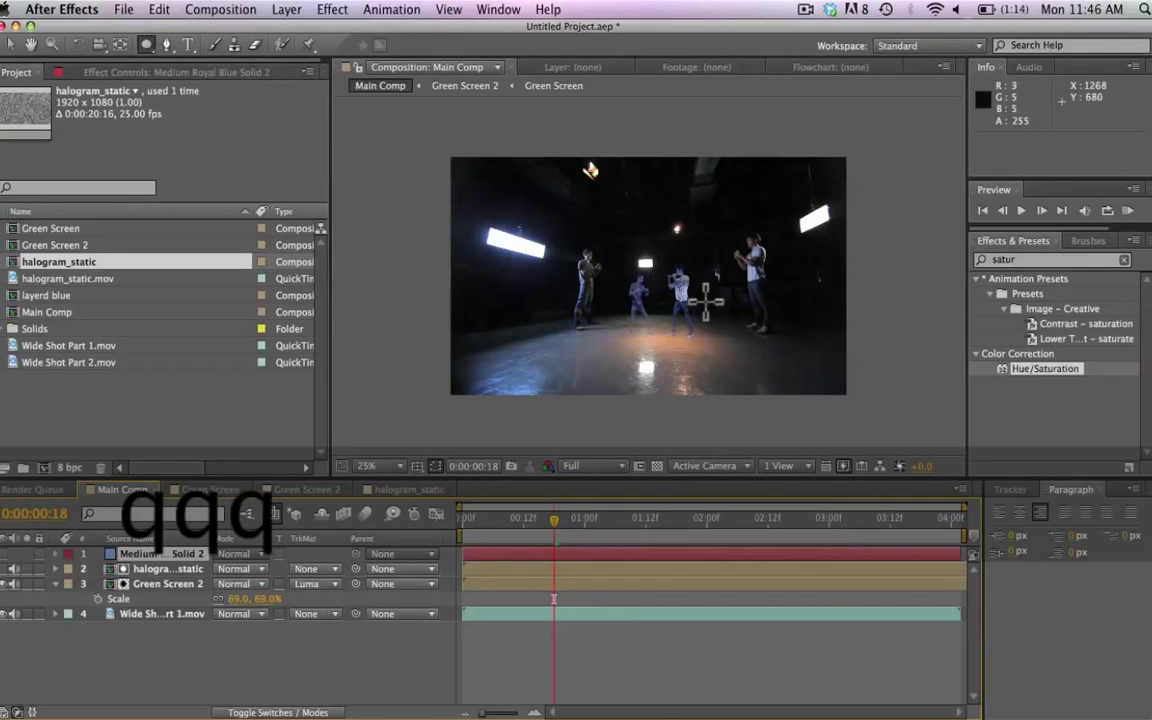
drag(620, 249, 658, 350)
click(147, 612)
click(158, 555)
Feather Mask 1 by 128 pixels and set the solid's blending mode to Add.
click(90, 584)
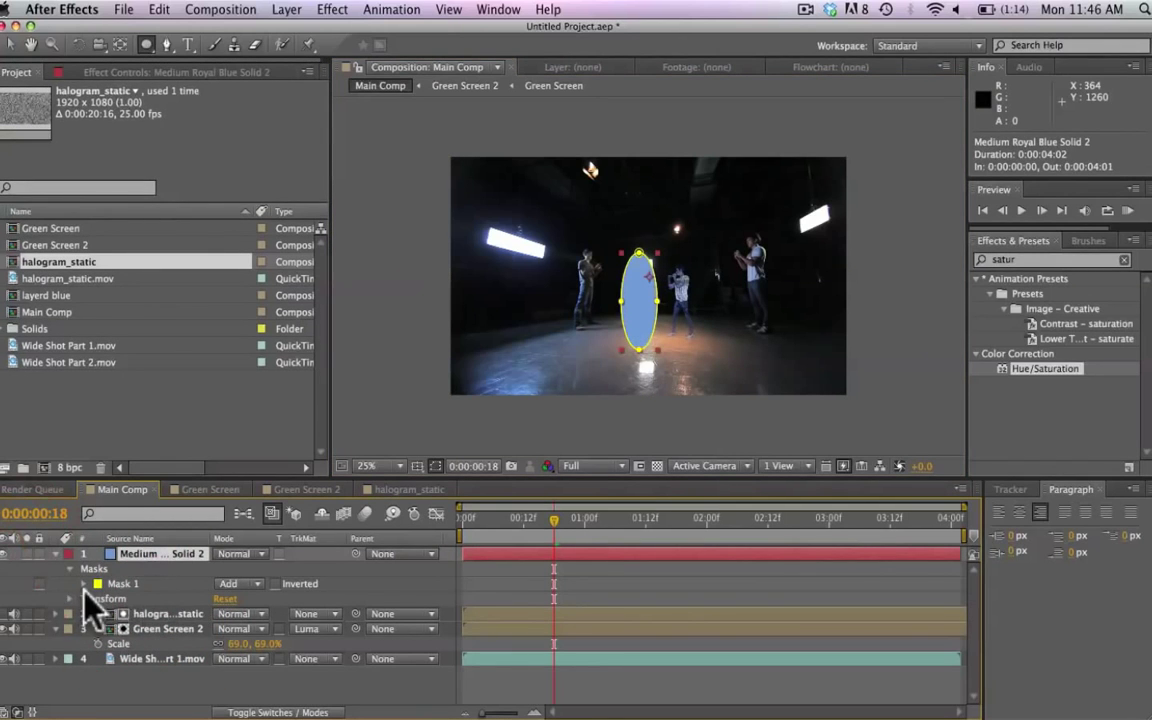
click(84, 583)
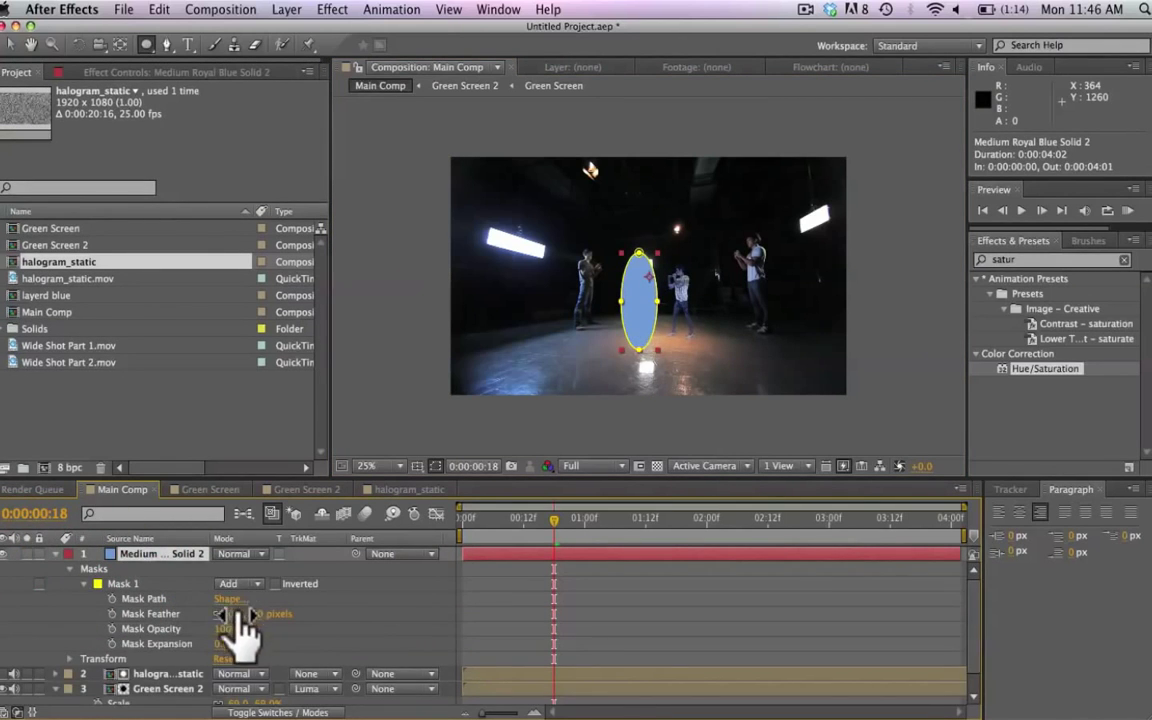
drag(236, 613, 338, 610)
click(233, 555)
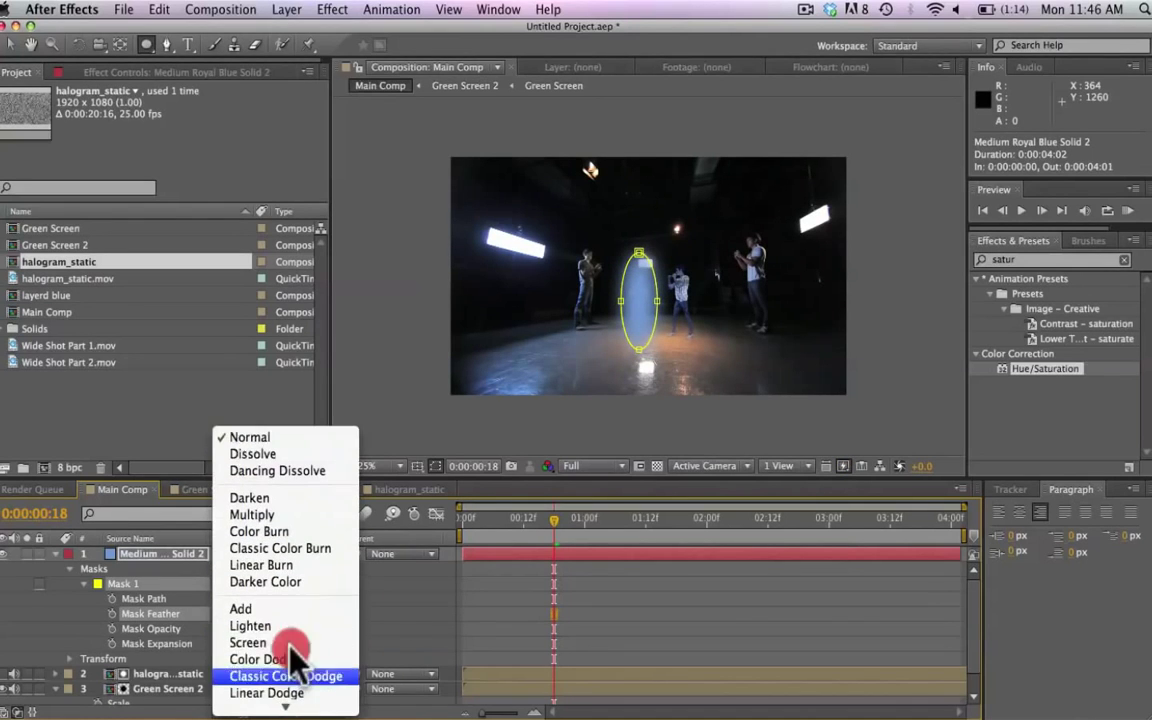
click(292, 610)
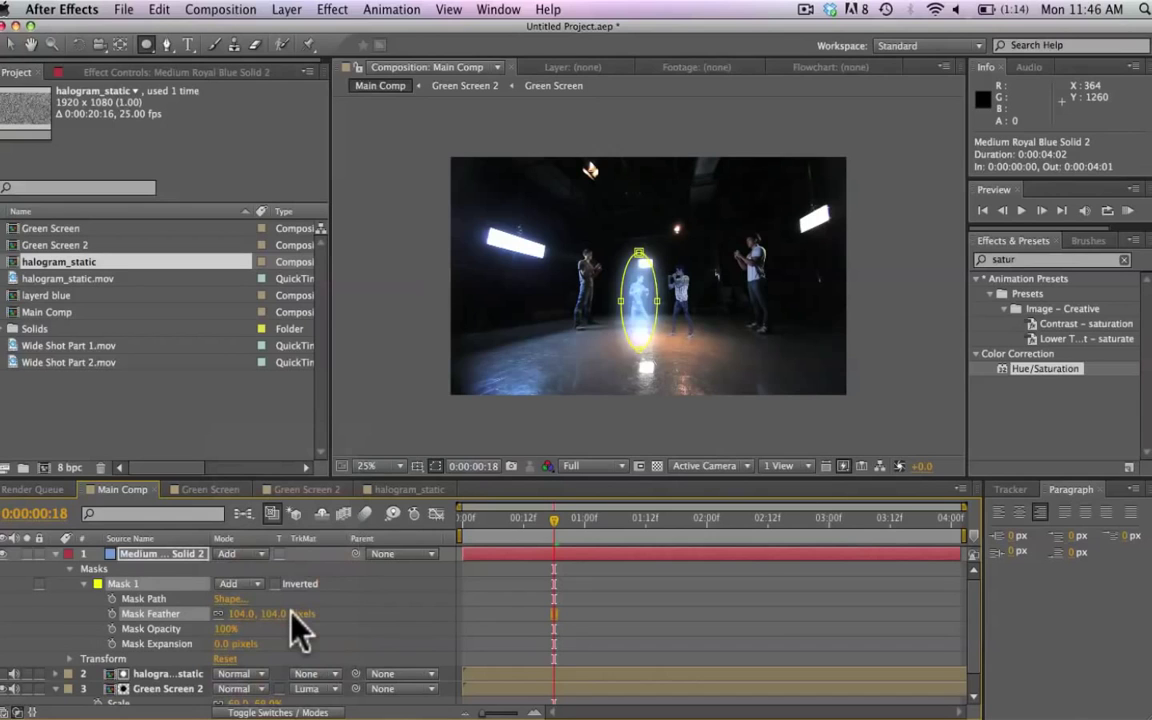
drag(241, 612, 257, 614)
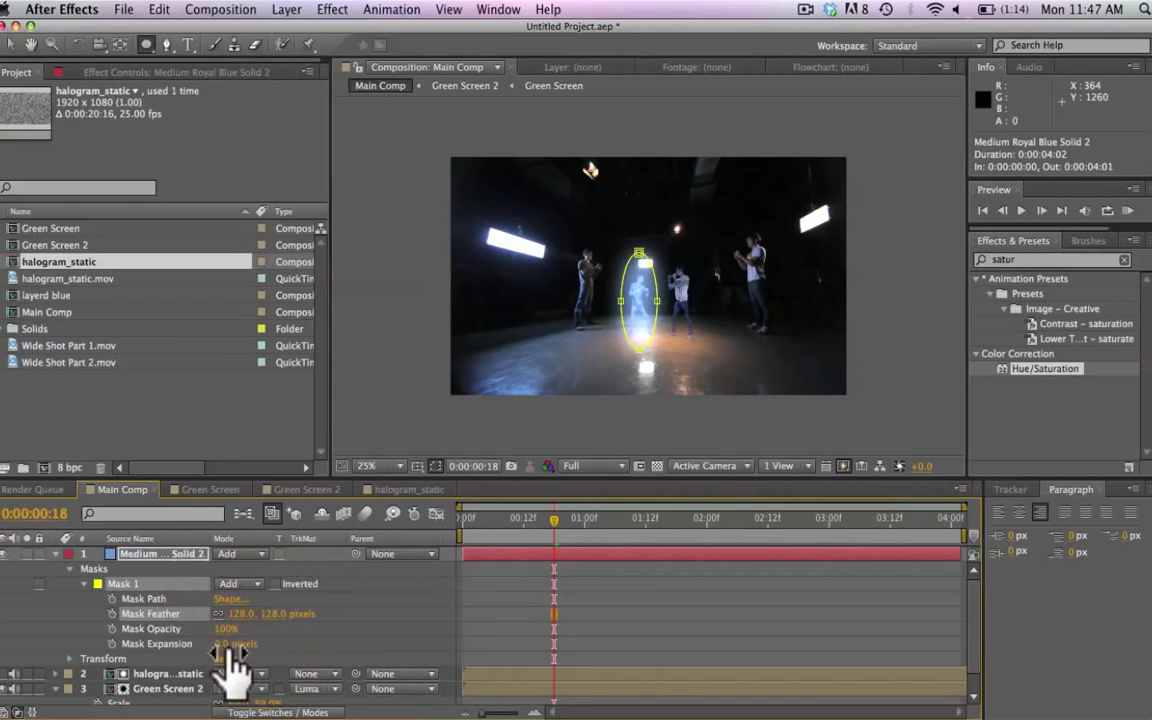
click(228, 643)
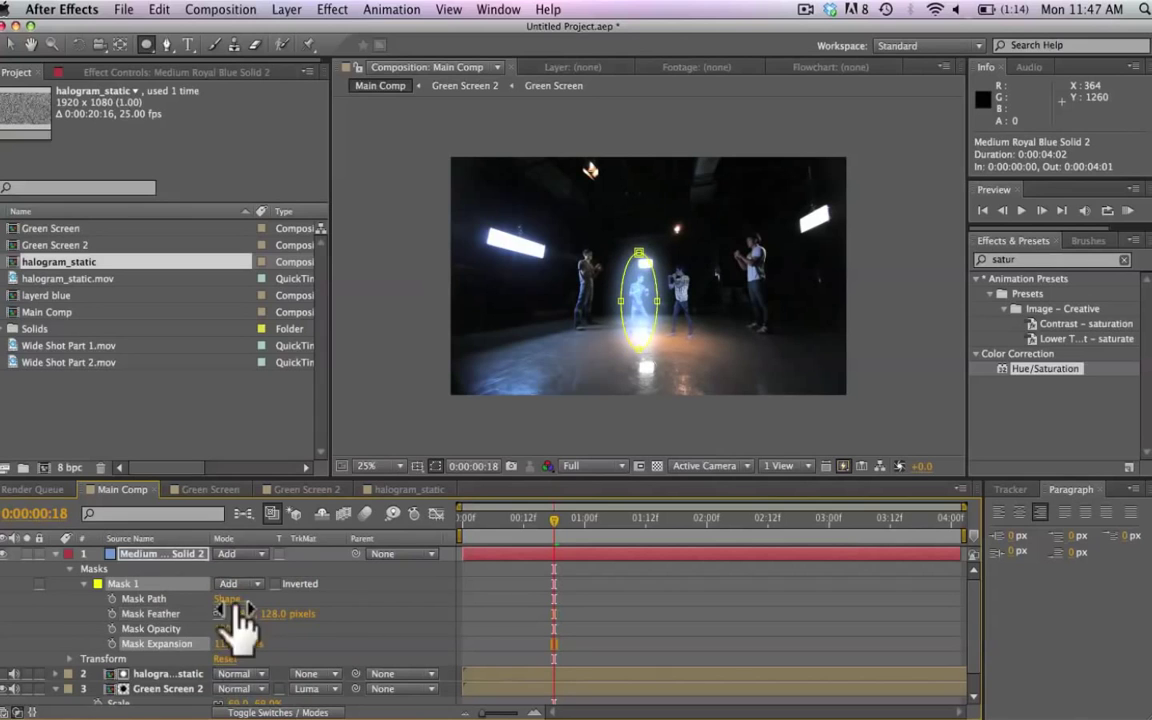
Lower the glow's opacity to 76% and drive it with the expression wiggle(55,96).
key(t)
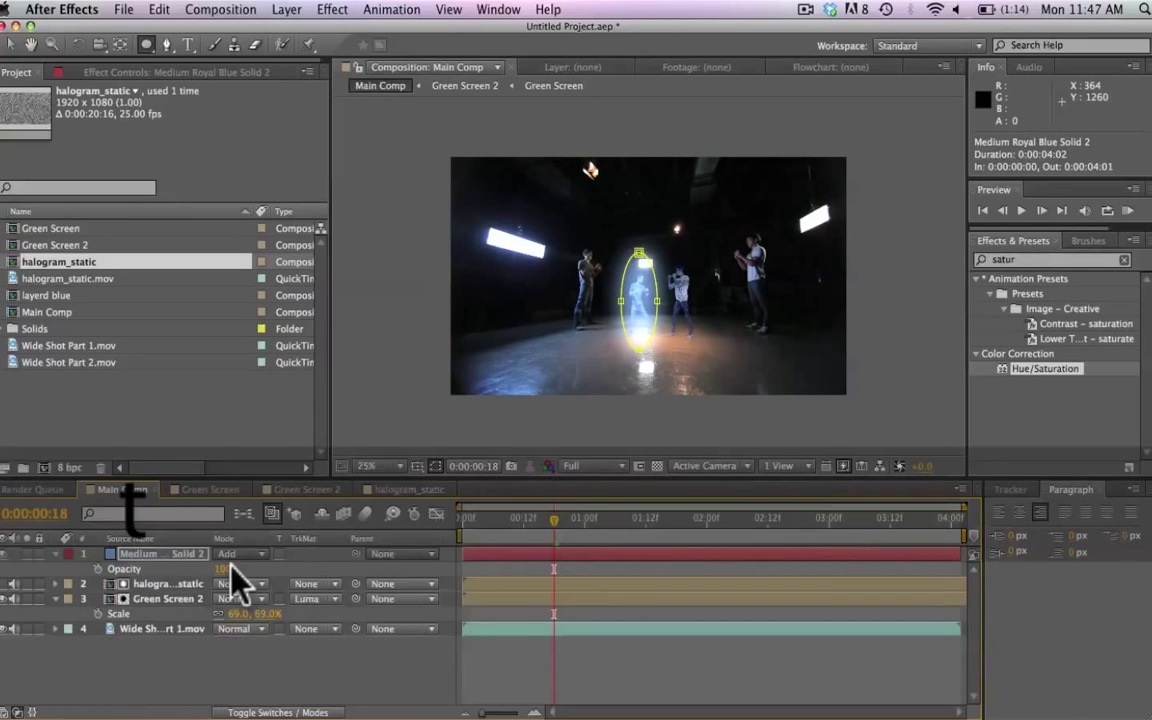
click(215, 569)
drag(215, 569, 206, 570)
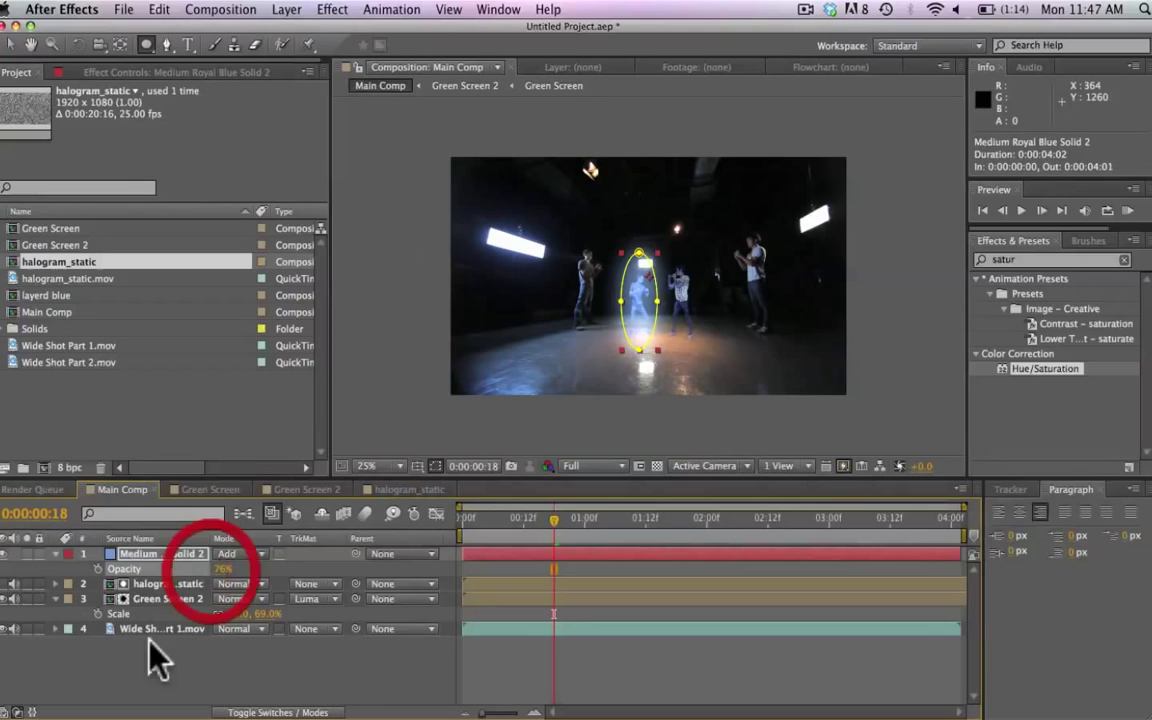
alt+click(98, 569)
text(wiggle()
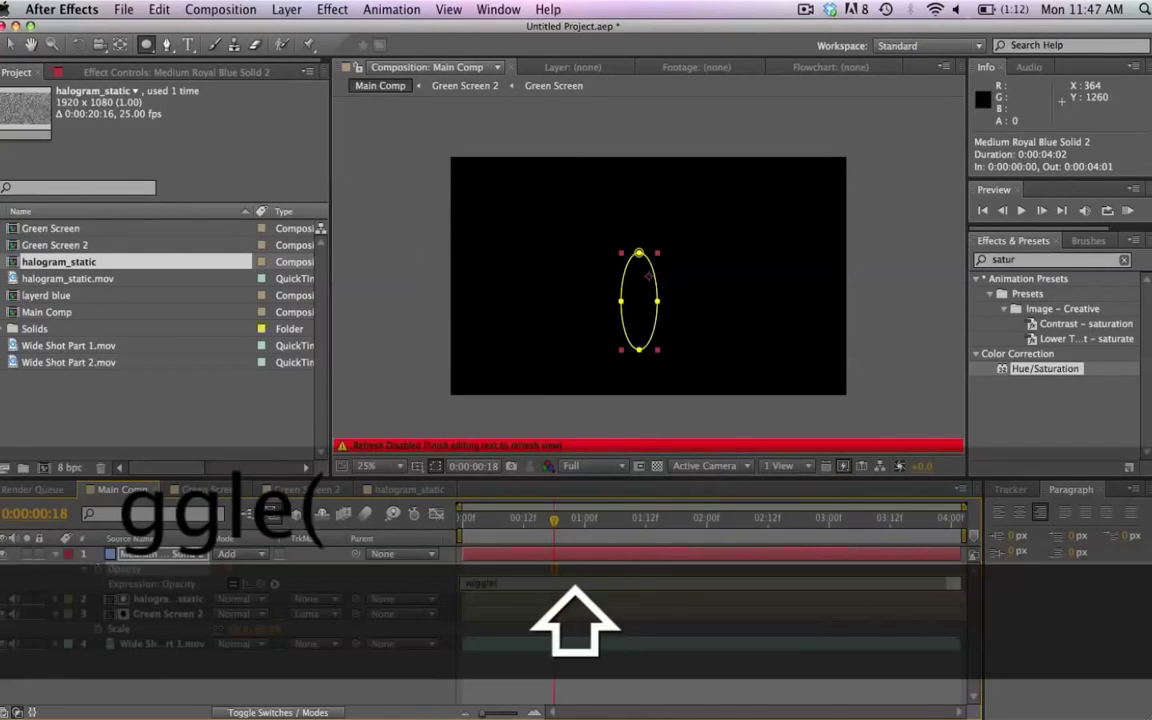
text(55,)
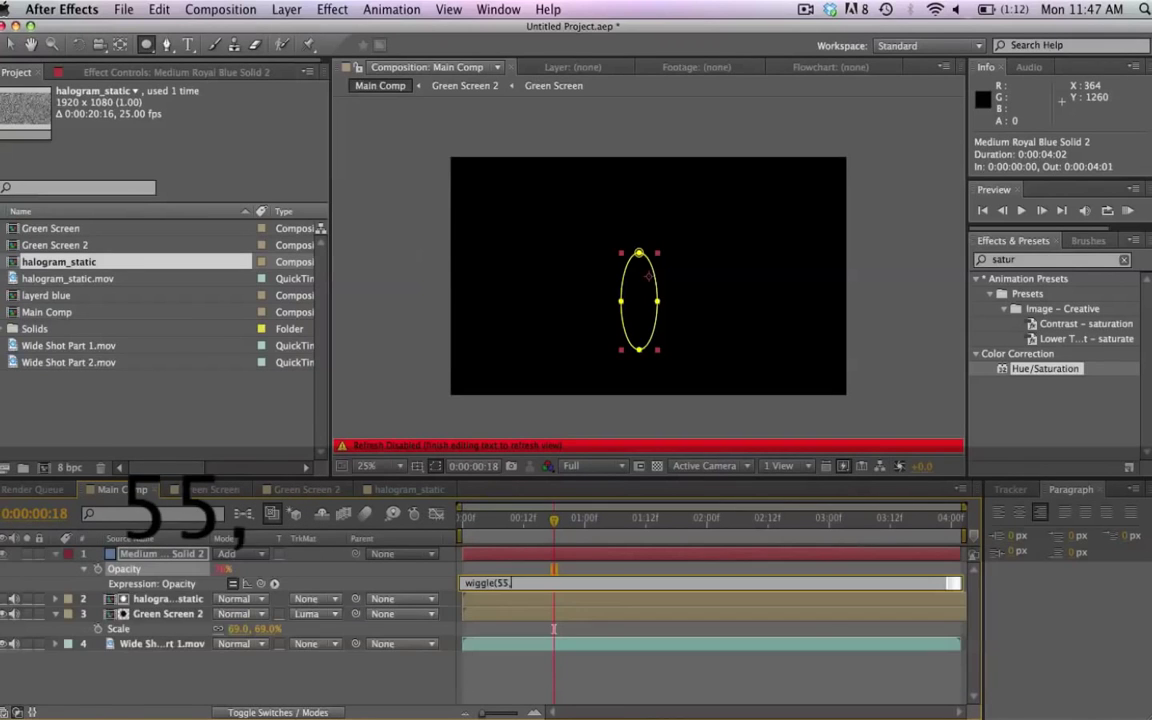
text(96))
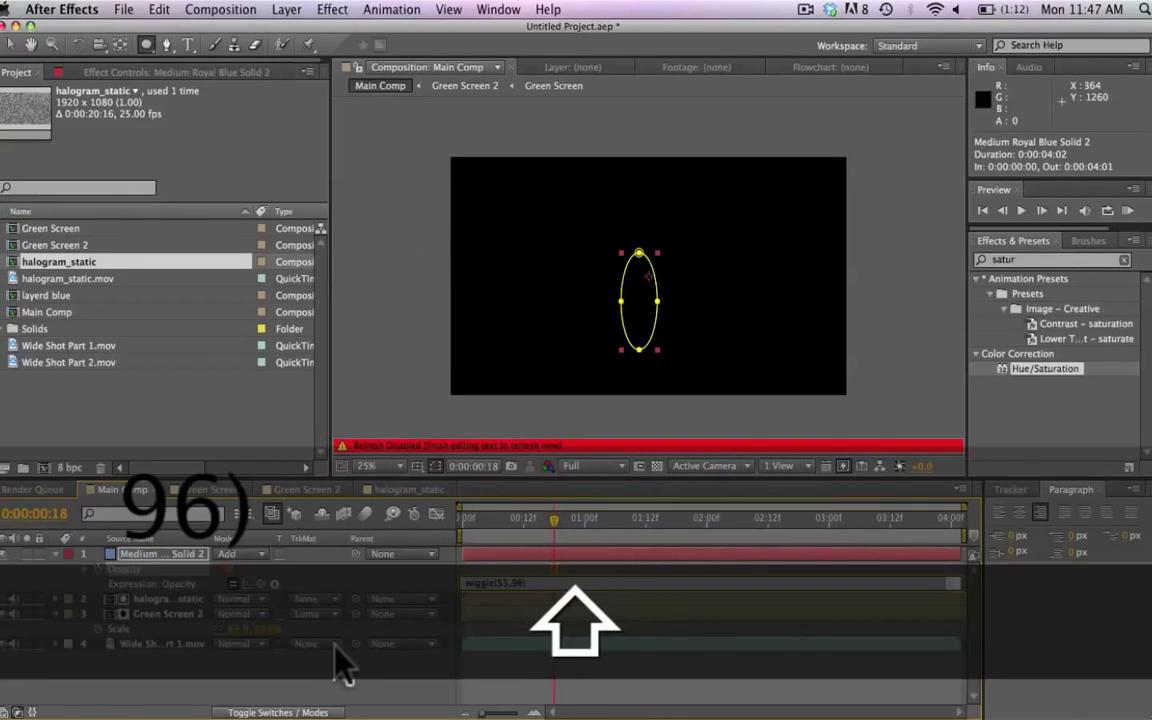
click(340, 675)
Scrub the timeline to preview the flickering blue glow.
click(534, 518)
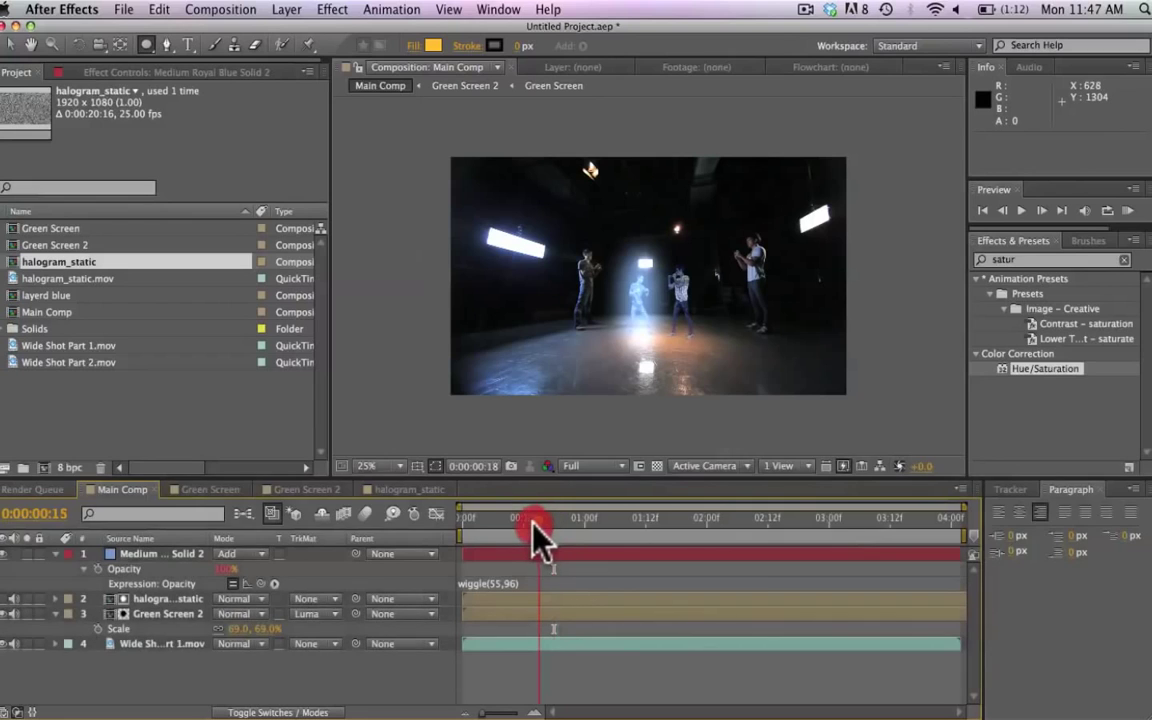
mouse_move(532, 521)
mouse_down()
mouse_move(511, 521)
mouse_move(540, 520)
mouse_up()
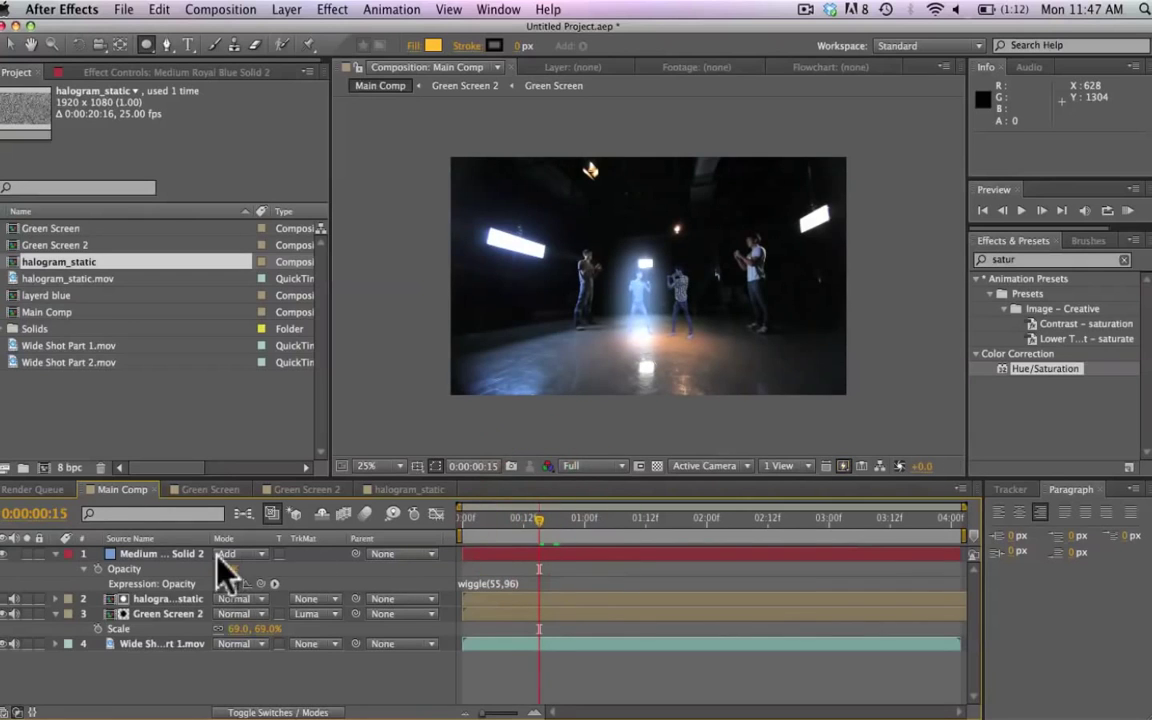
click(165, 551)
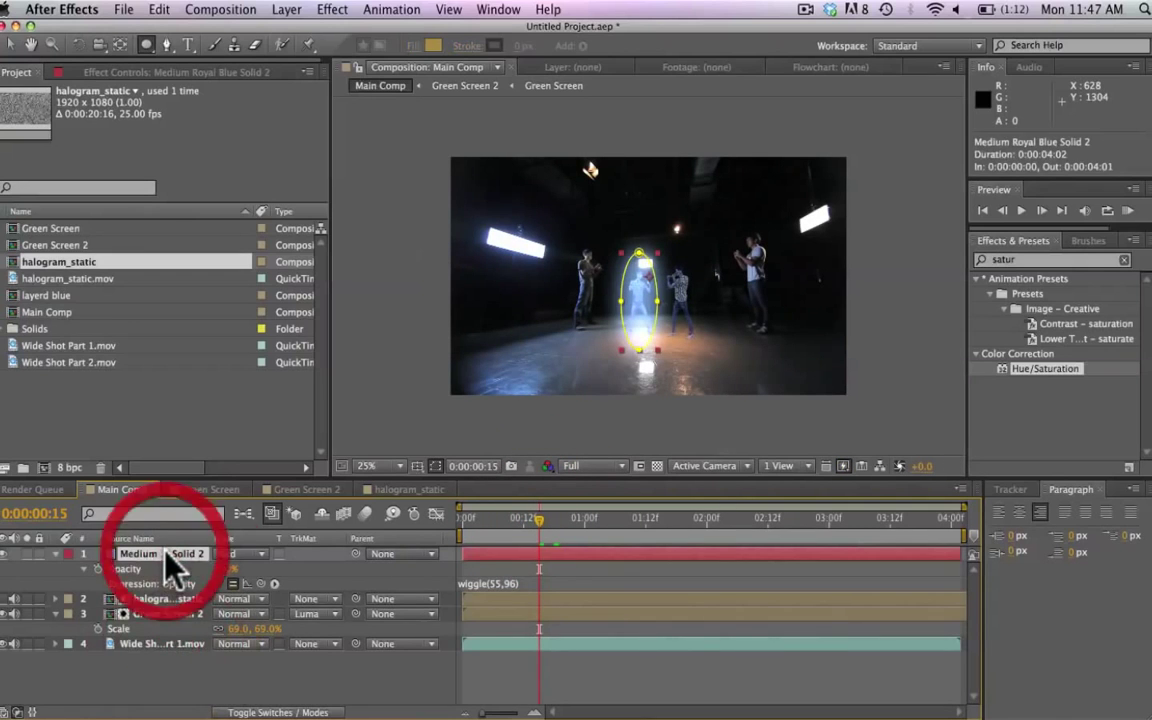
Duplicate the blue glow layer and slide the copy right beneath the next fighter.
key(super+d)
key(v)
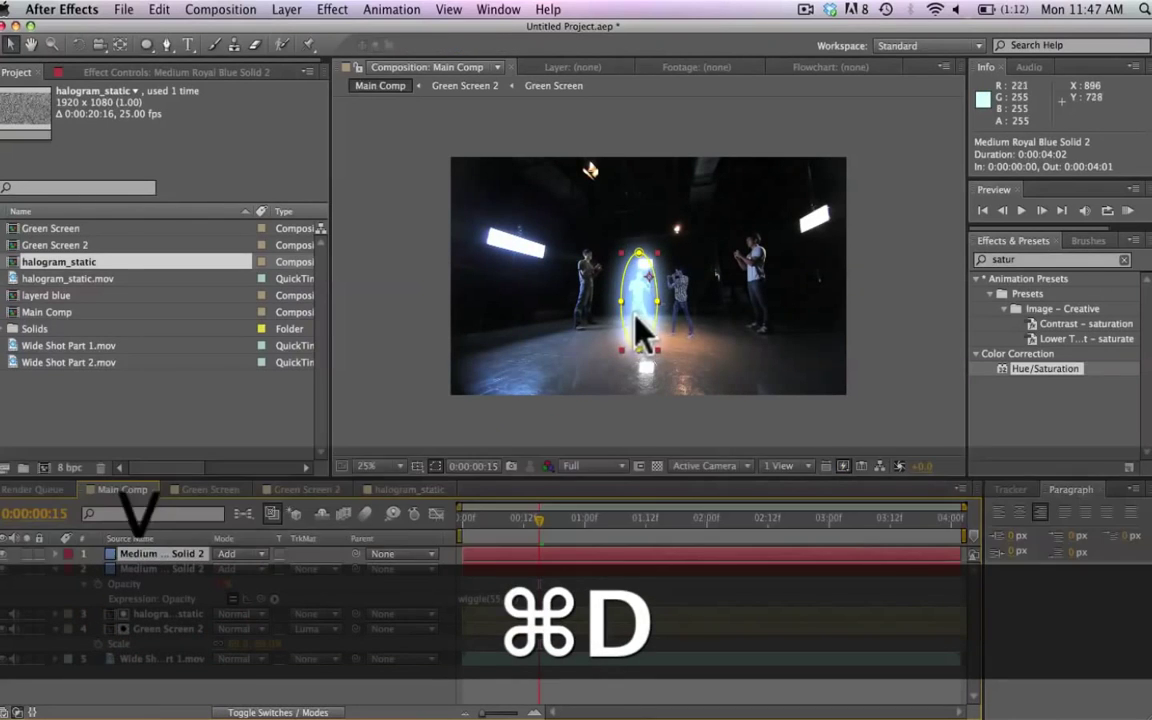
click(636, 320)
drag(636, 333, 679, 321)
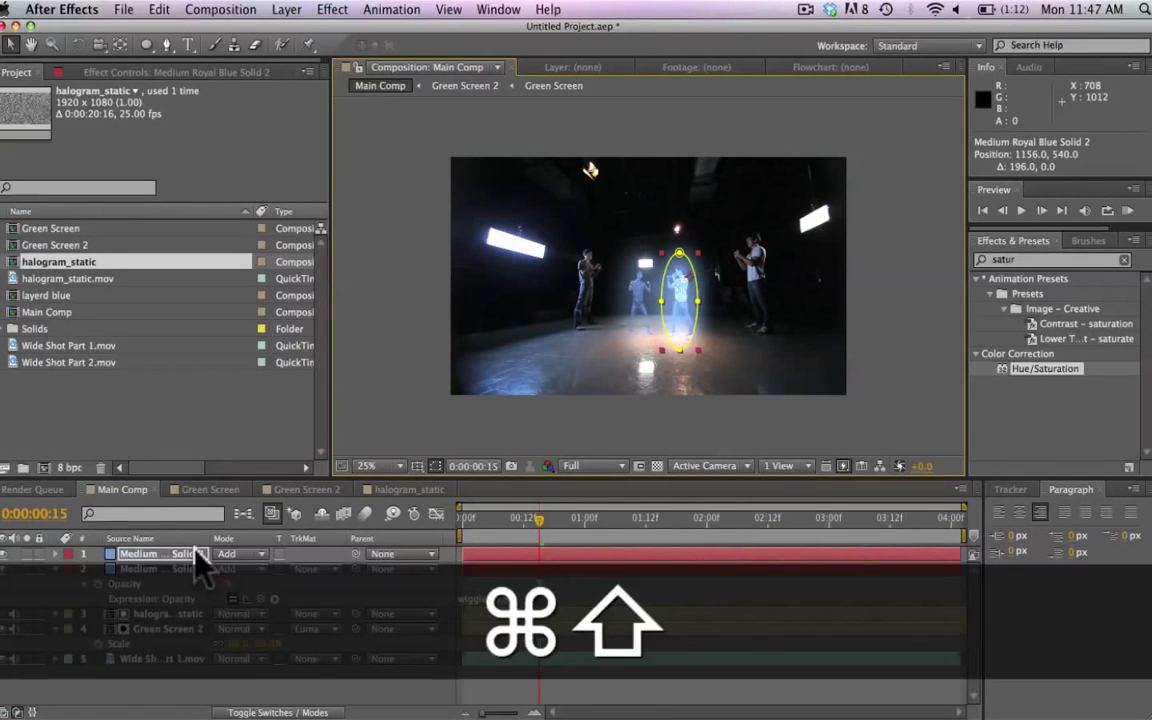
Recolour the duplicated solid to red (D28675), making it Medium Red Solid 1.
key(super+shift+y)
click(155, 405)
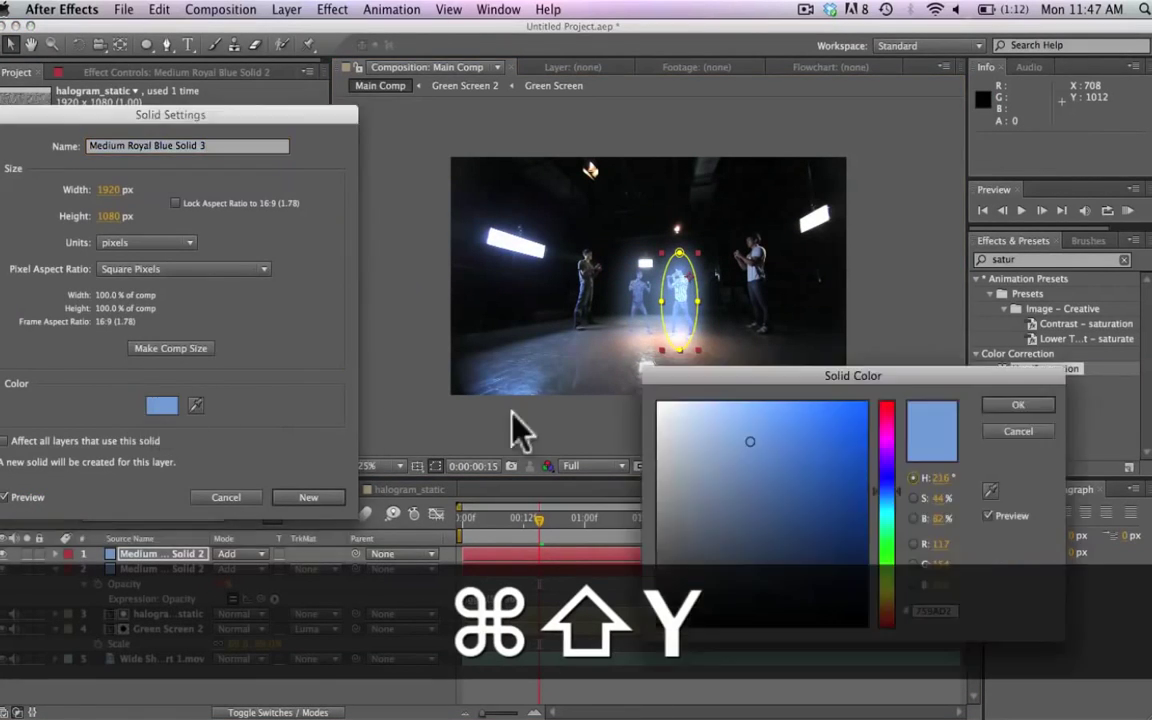
drag(889, 406, 889, 633)
key(Return)
key(Return)
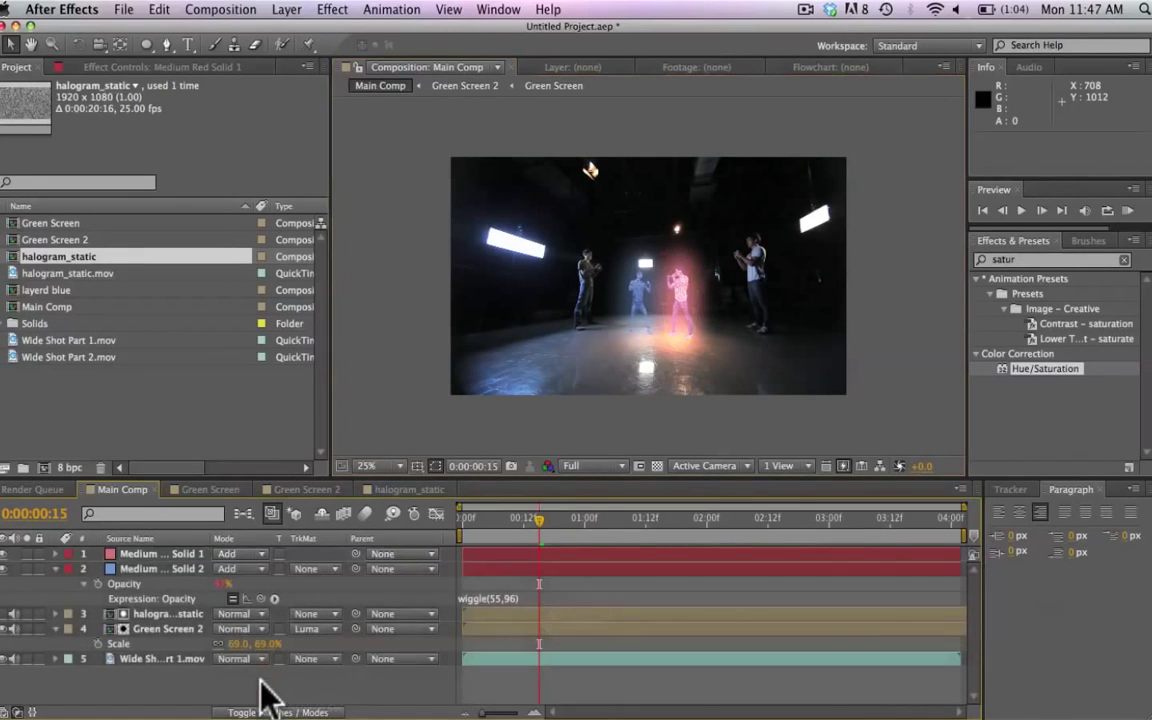
Start the red glow five frames earlier, extend it to the comp's end, and open halogram_static.
drag(666, 551, 636, 571)
drag(932, 556, 998, 555)
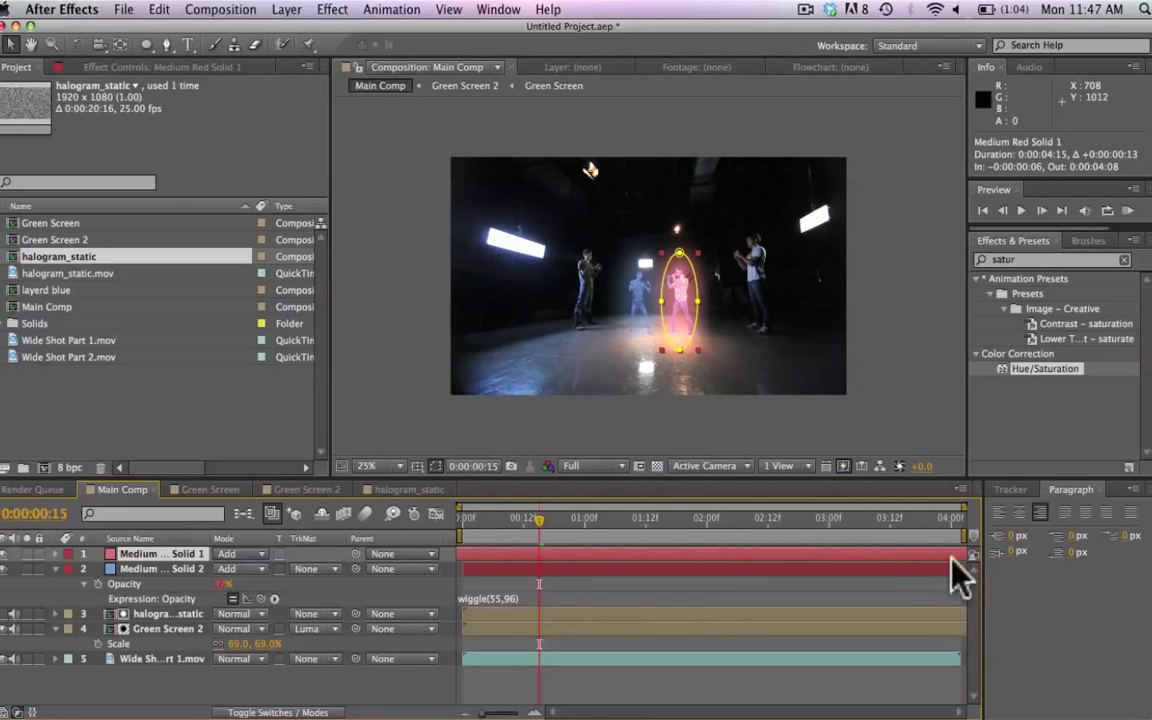
click(172, 684)
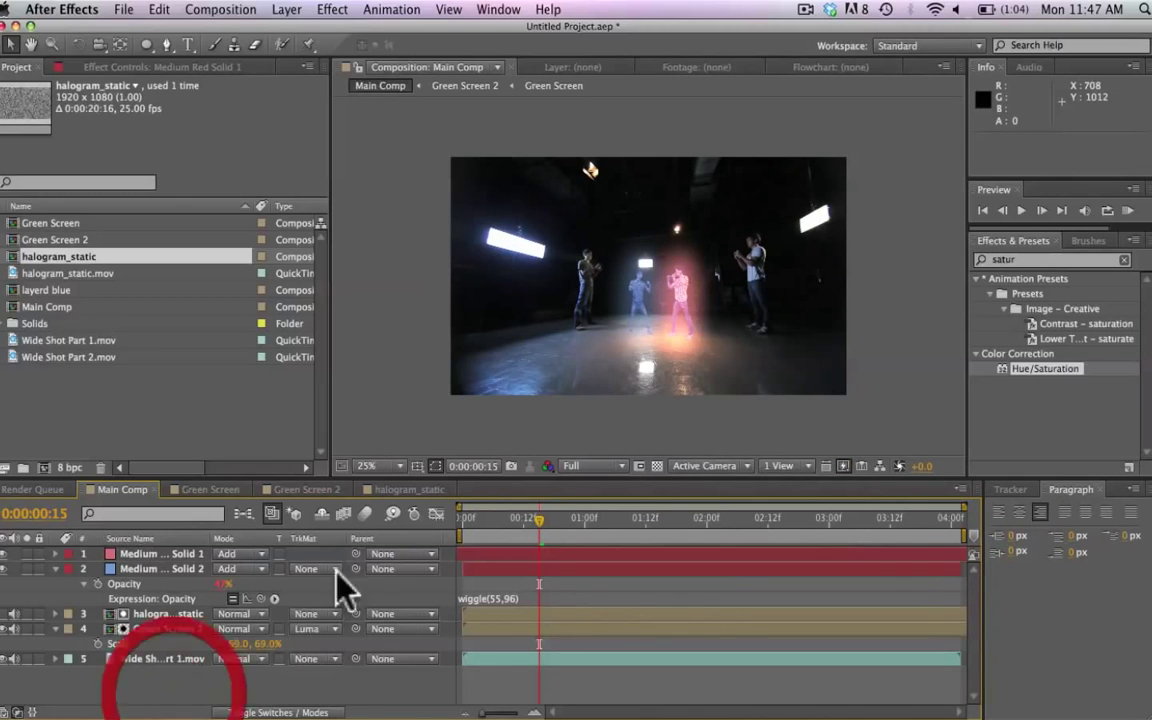
click(404, 491)
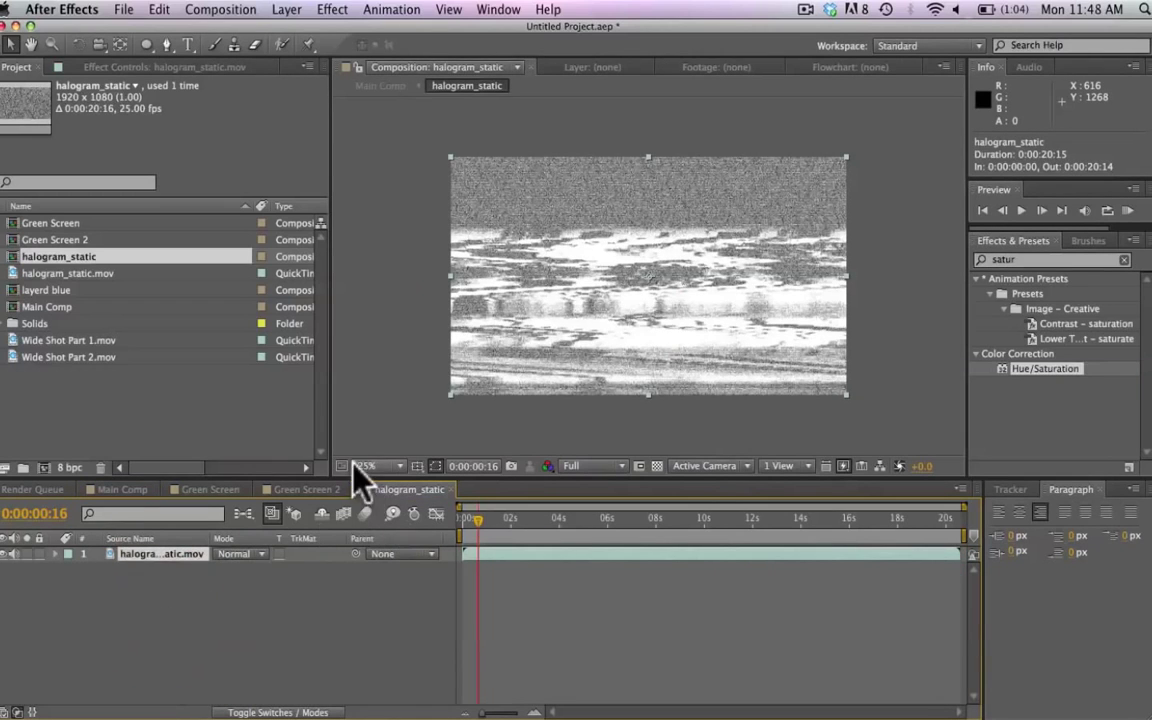
Change the Green Screen 2 composition's frame rate to 12 fps in Composition Settings.
click(306, 490)
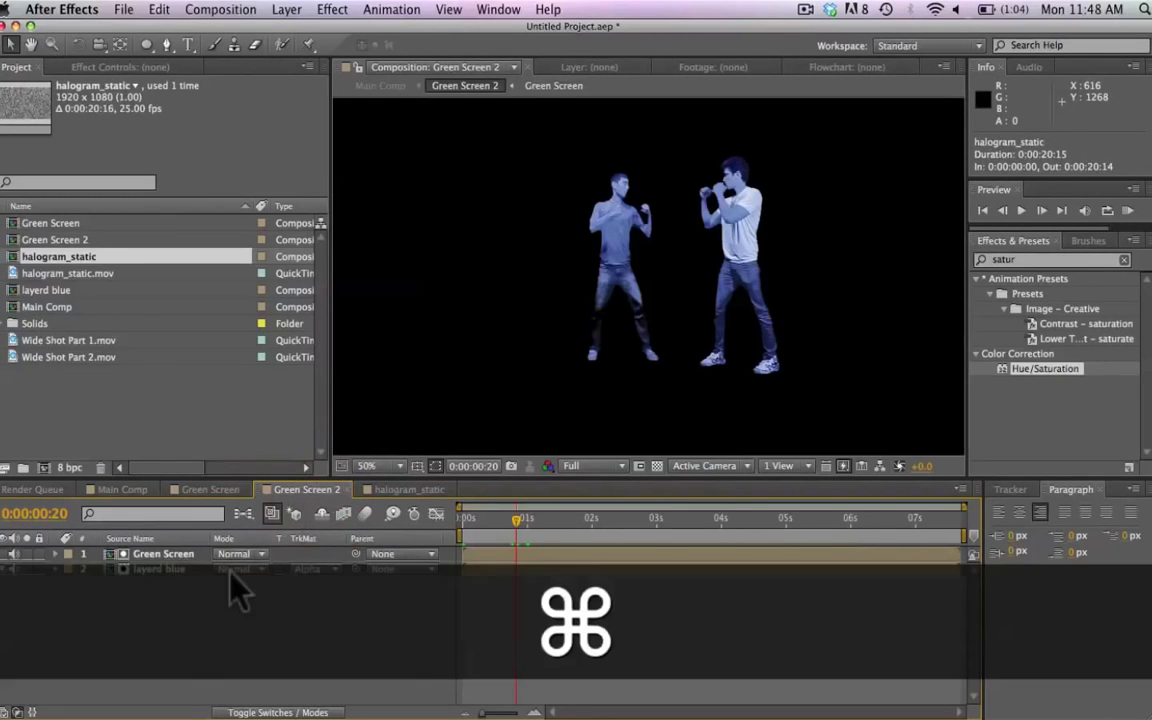
key(super+k)
click(114, 258)
text(12)
key(Return)
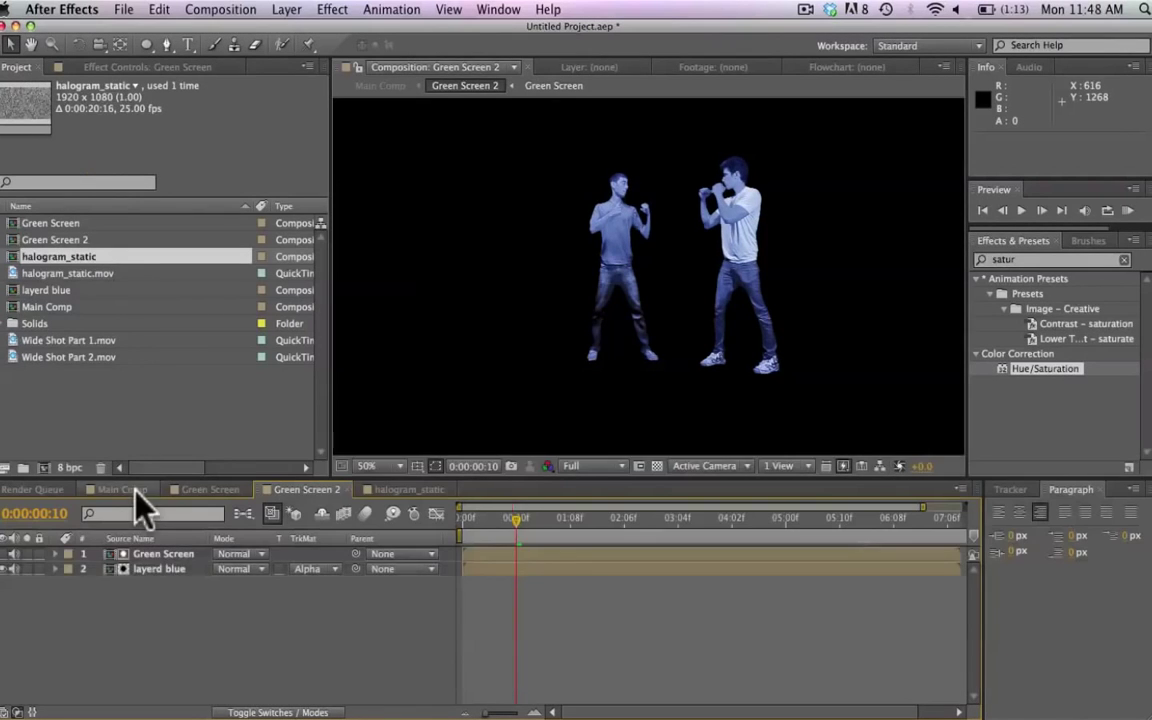
Switch back to Main Comp and play a RAM preview of the composite.
click(122, 490)
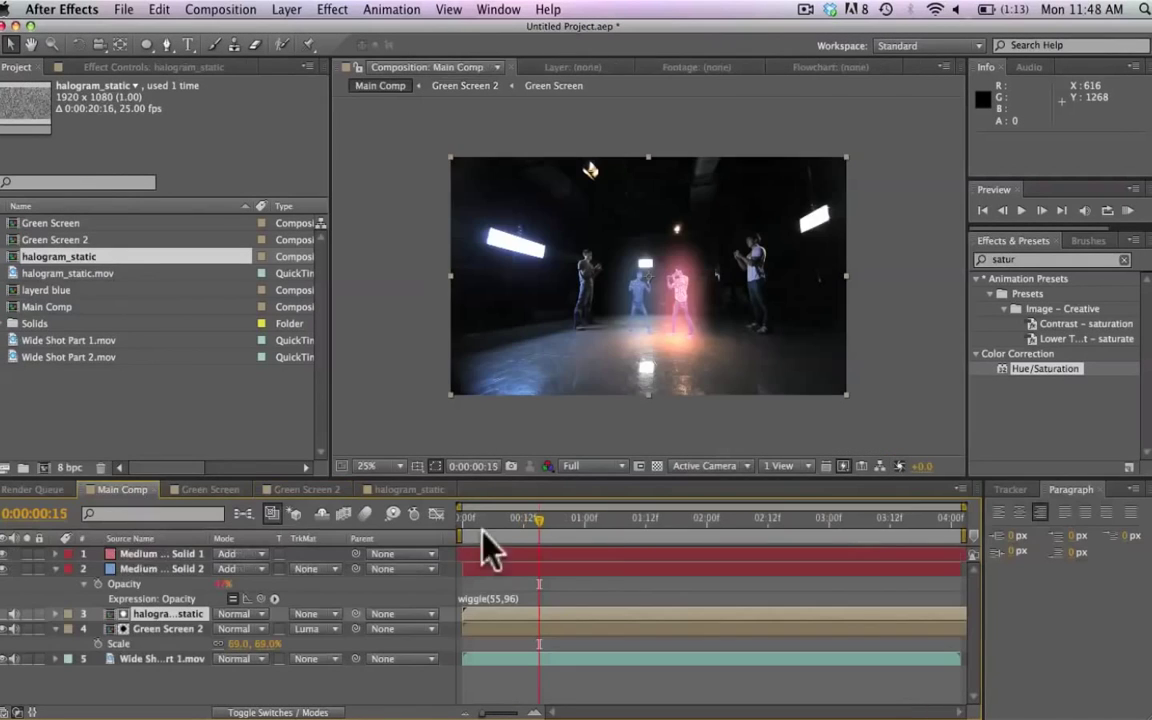
click(1127, 210)
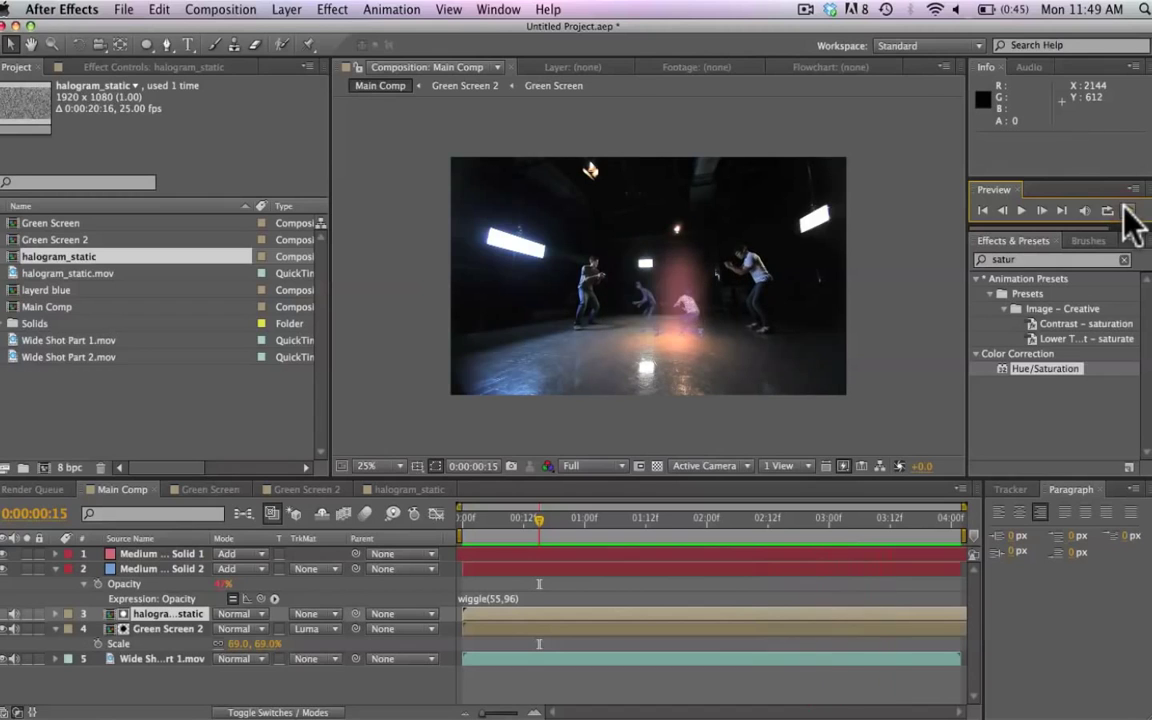
Stop the preview and change the blue glow's opacity expression to wiggle(55,26).
click(1127, 211)
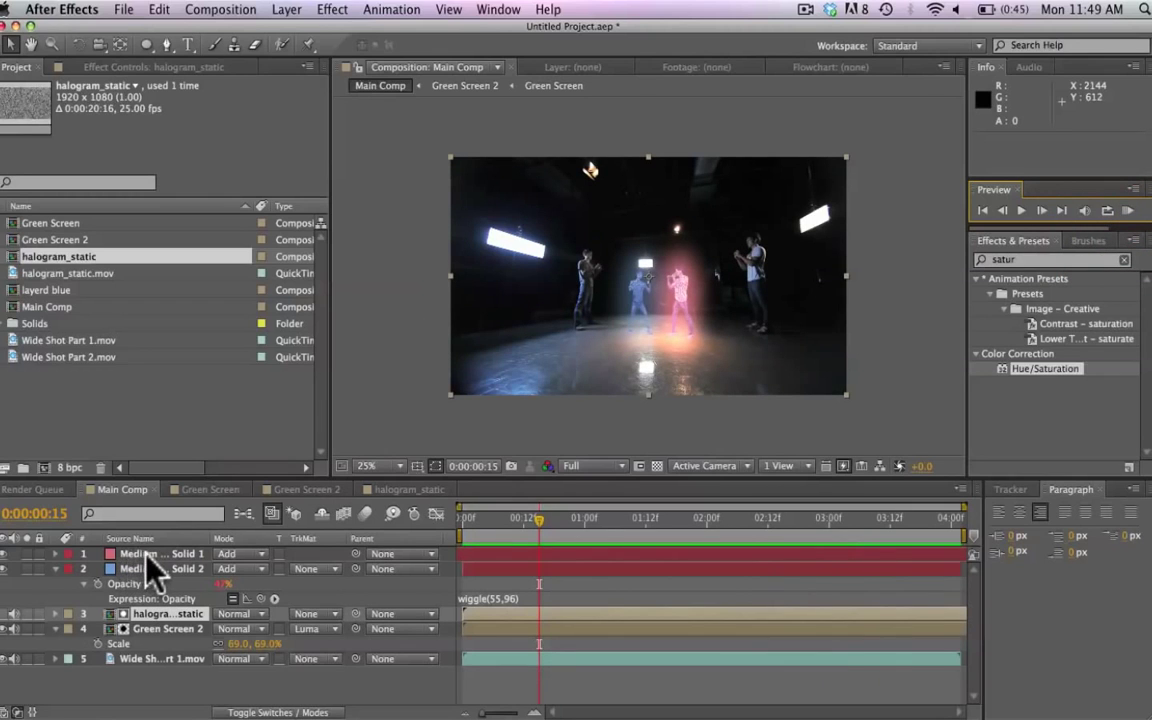
click(147, 554)
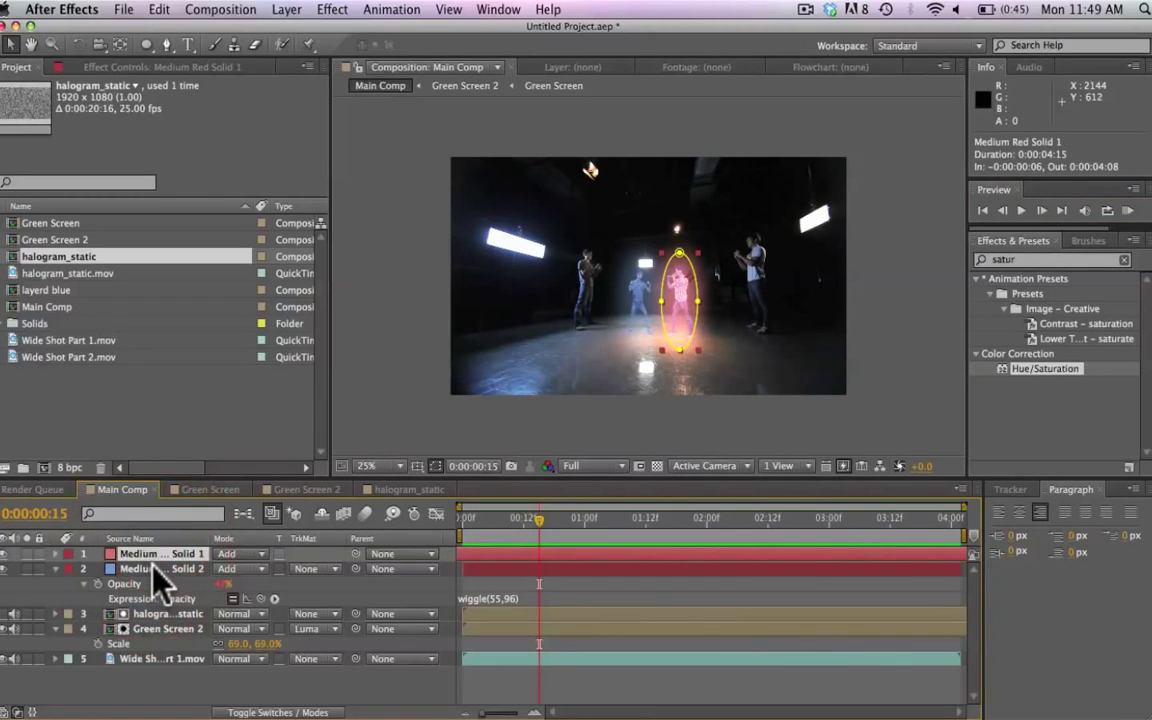
click(508, 600)
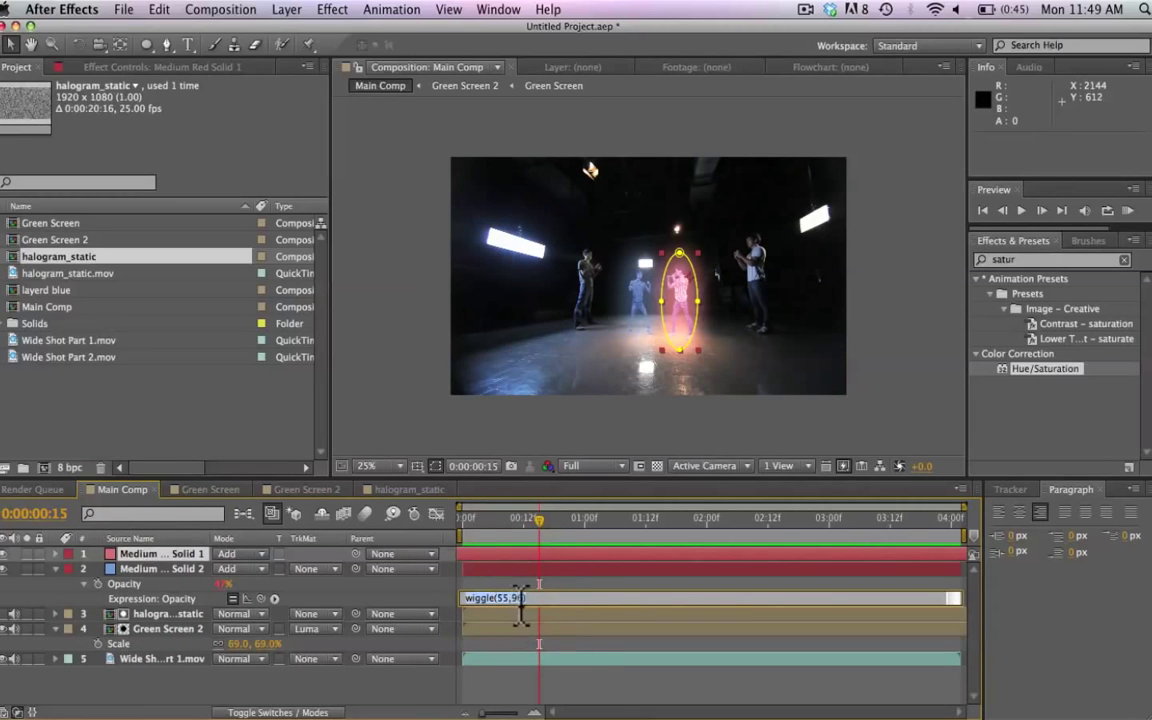
text(26)
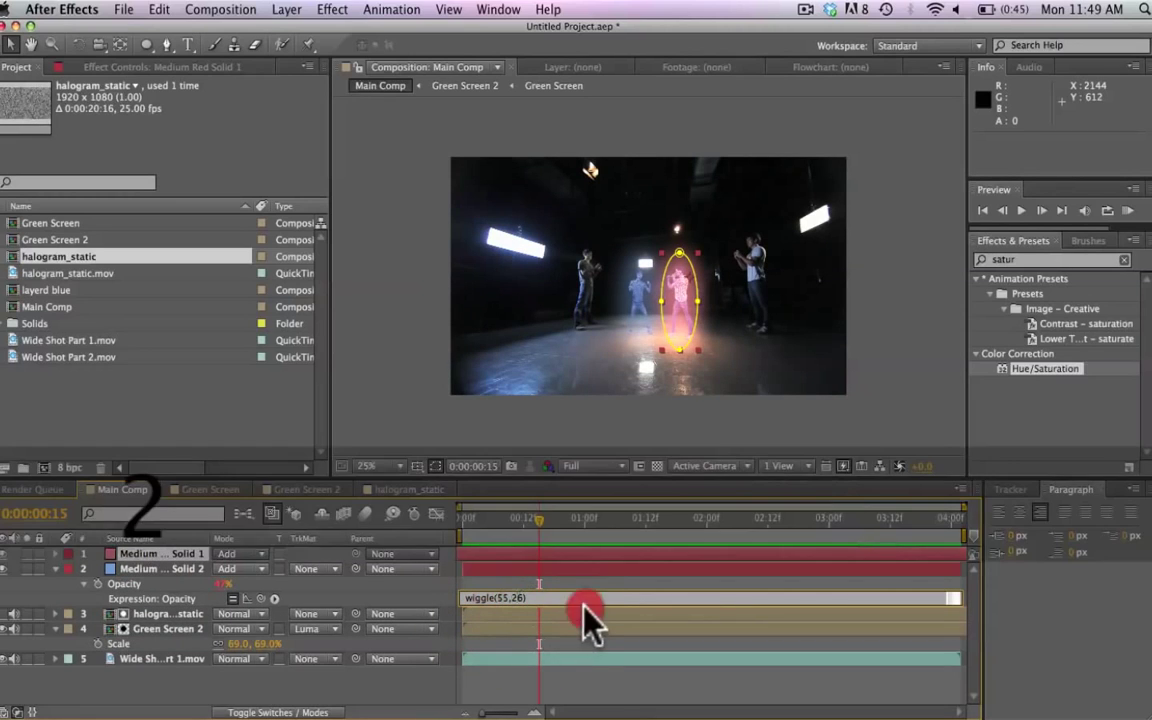
click(590, 622)
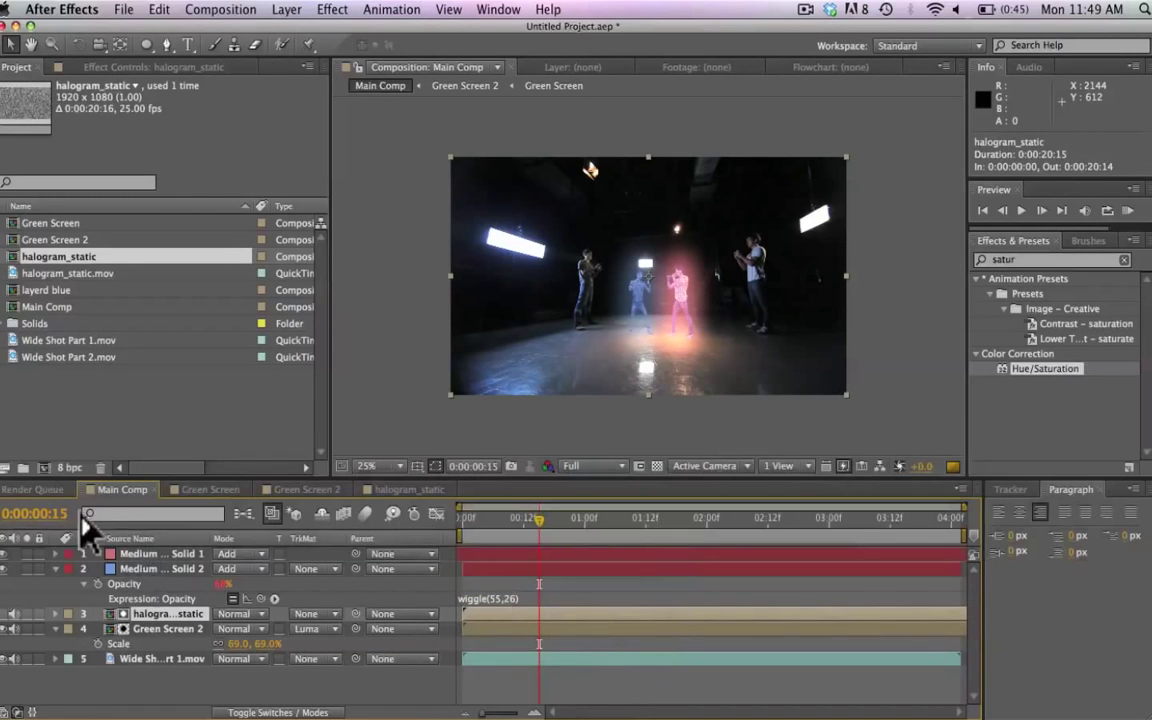
Solo the blue glow for a RAM preview, then unsolo it and show the red solid's opacity.
click(25, 568)
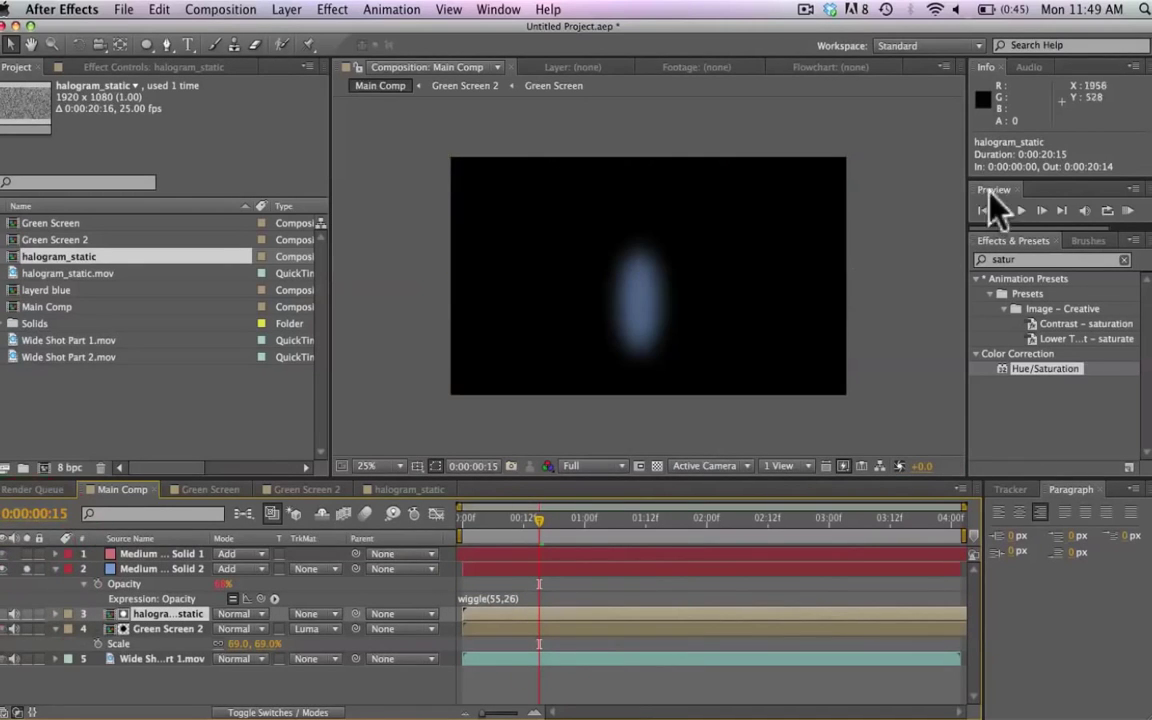
click(1127, 210)
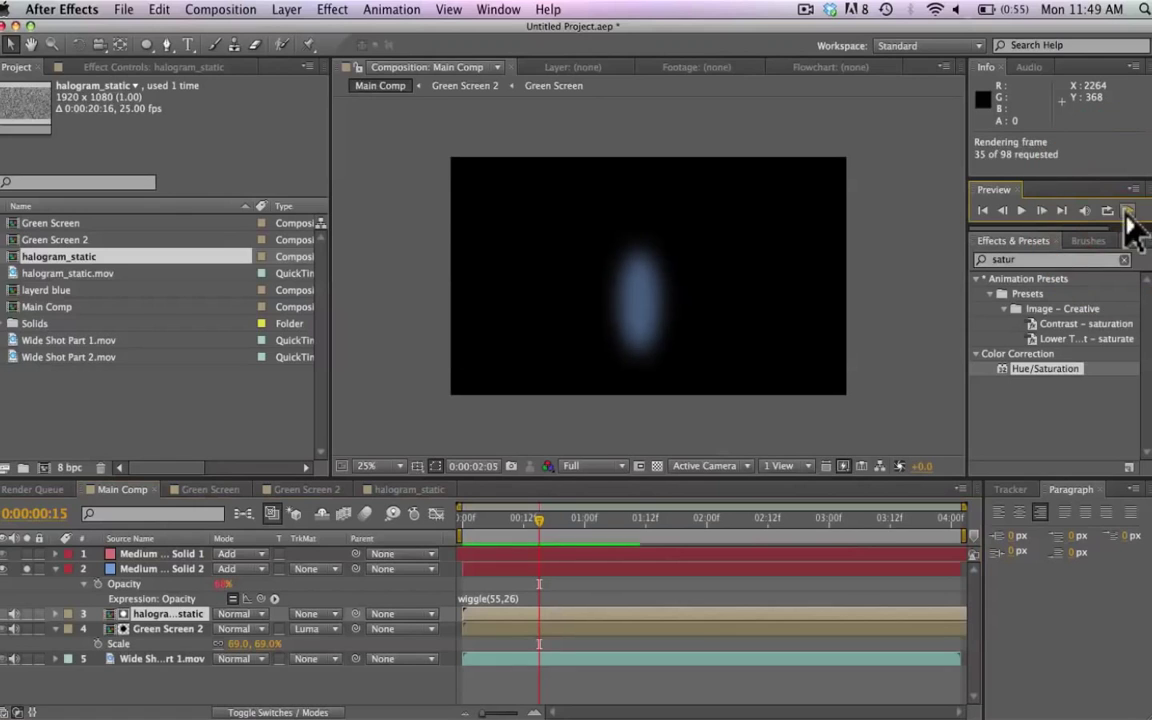
click(1127, 211)
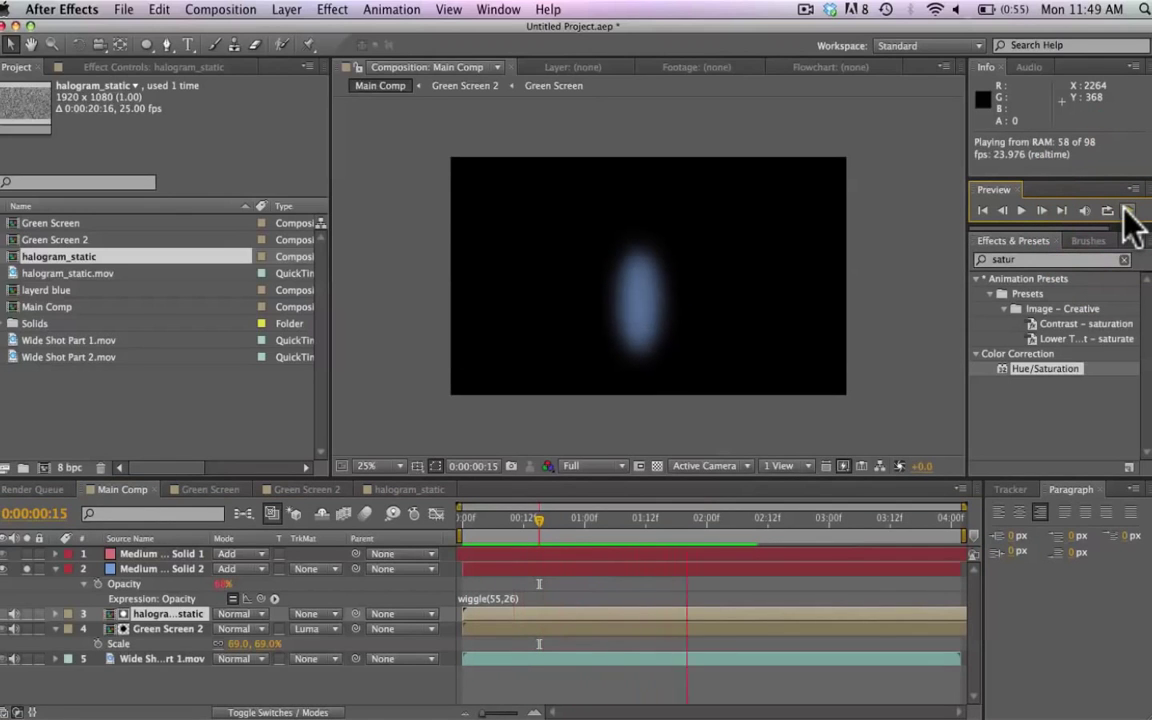
click(1125, 211)
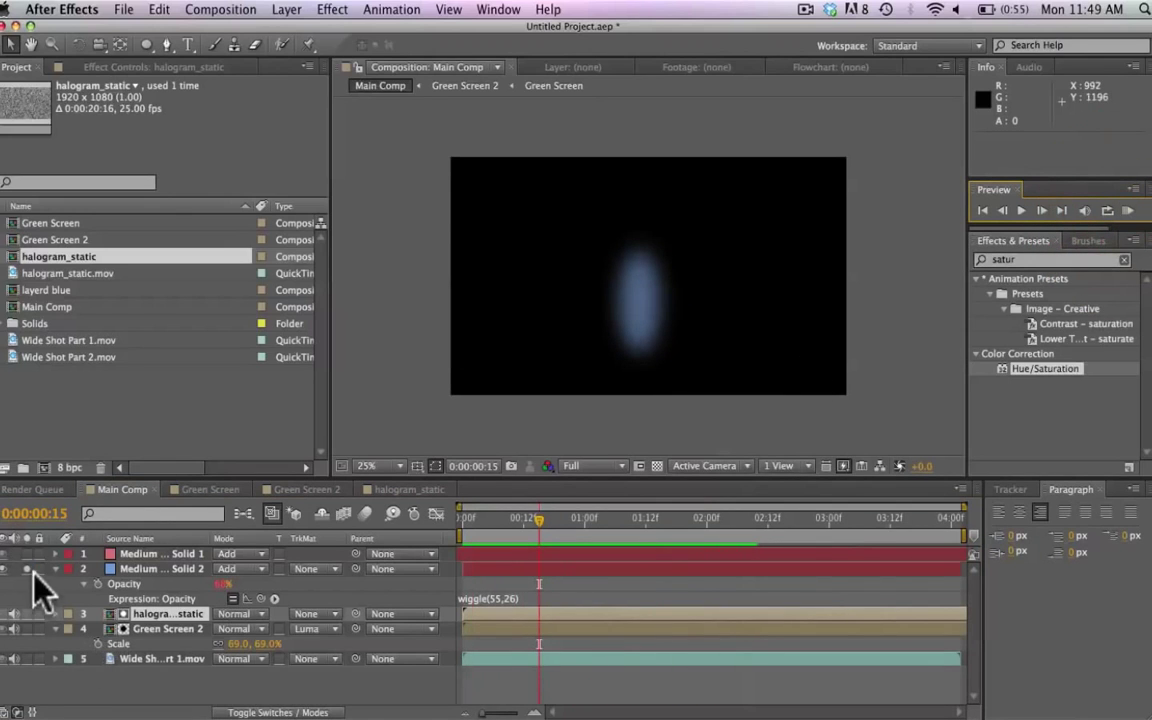
click(28, 568)
click(153, 554)
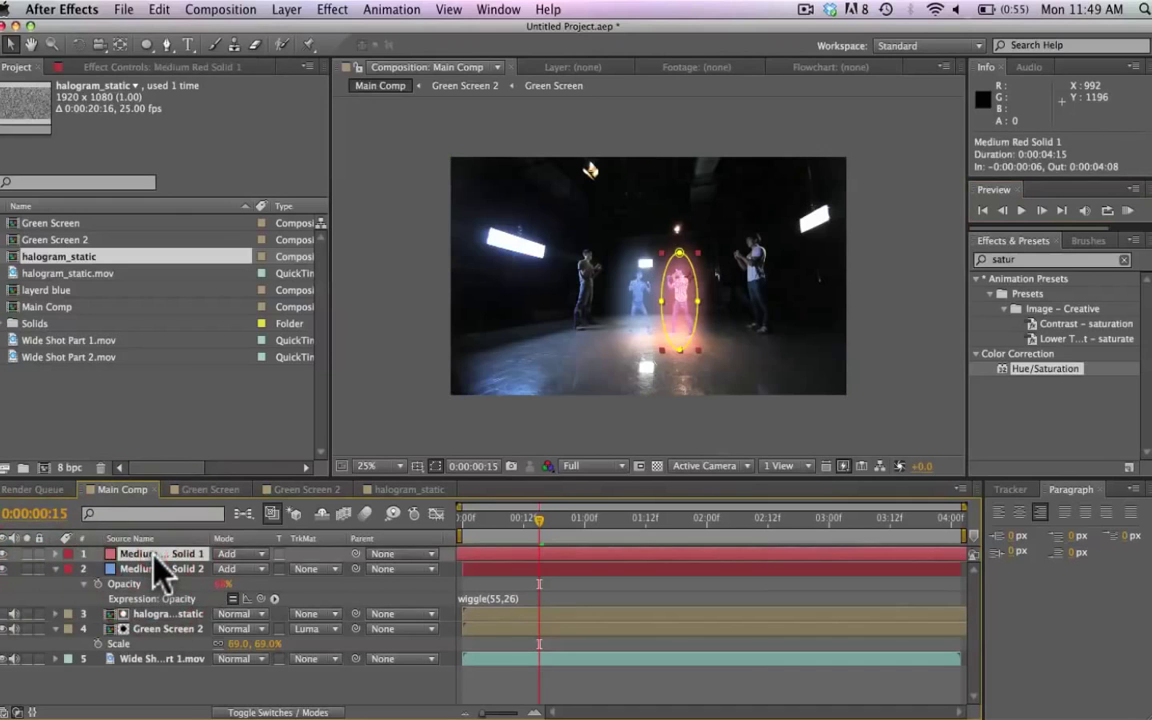
key(t)
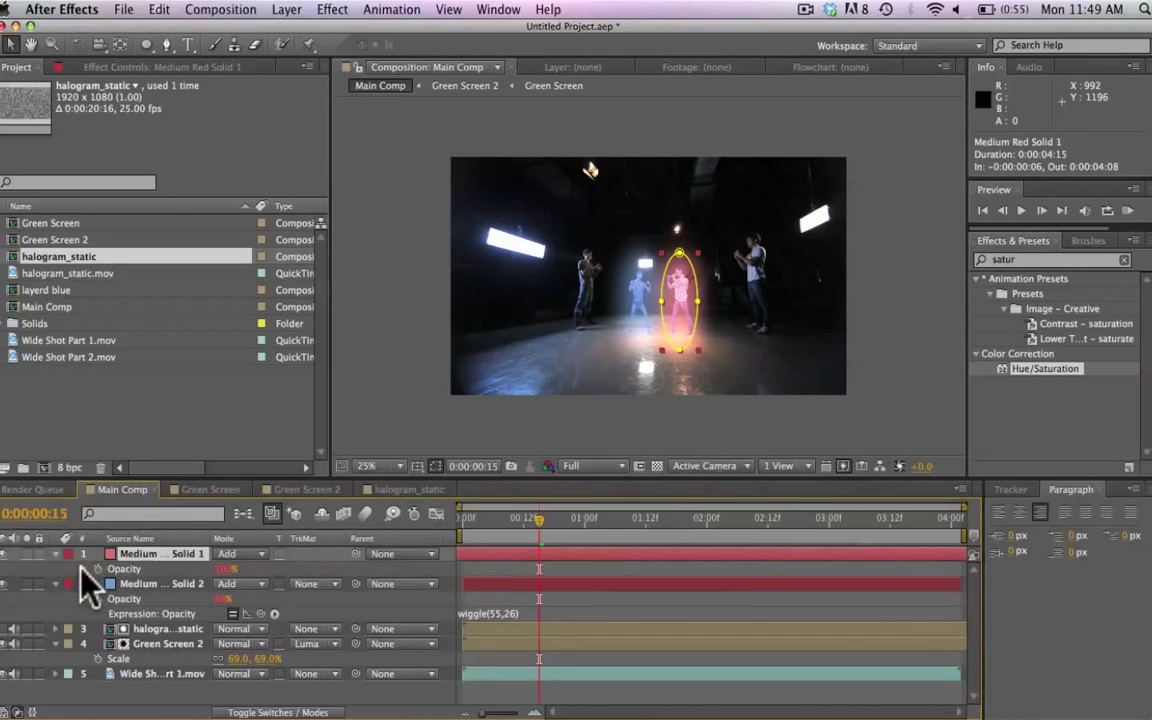
Add a wiggle(55,20) expression to the red glow solid's opacity.
alt+click(97, 568)
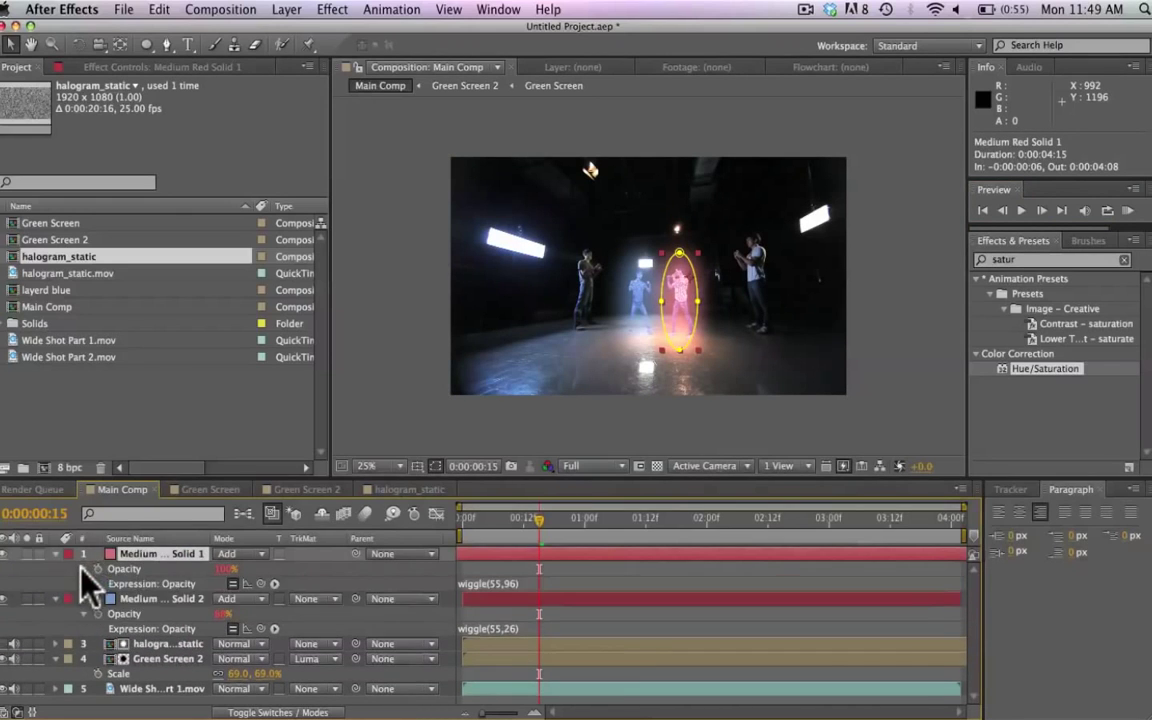
click(525, 584)
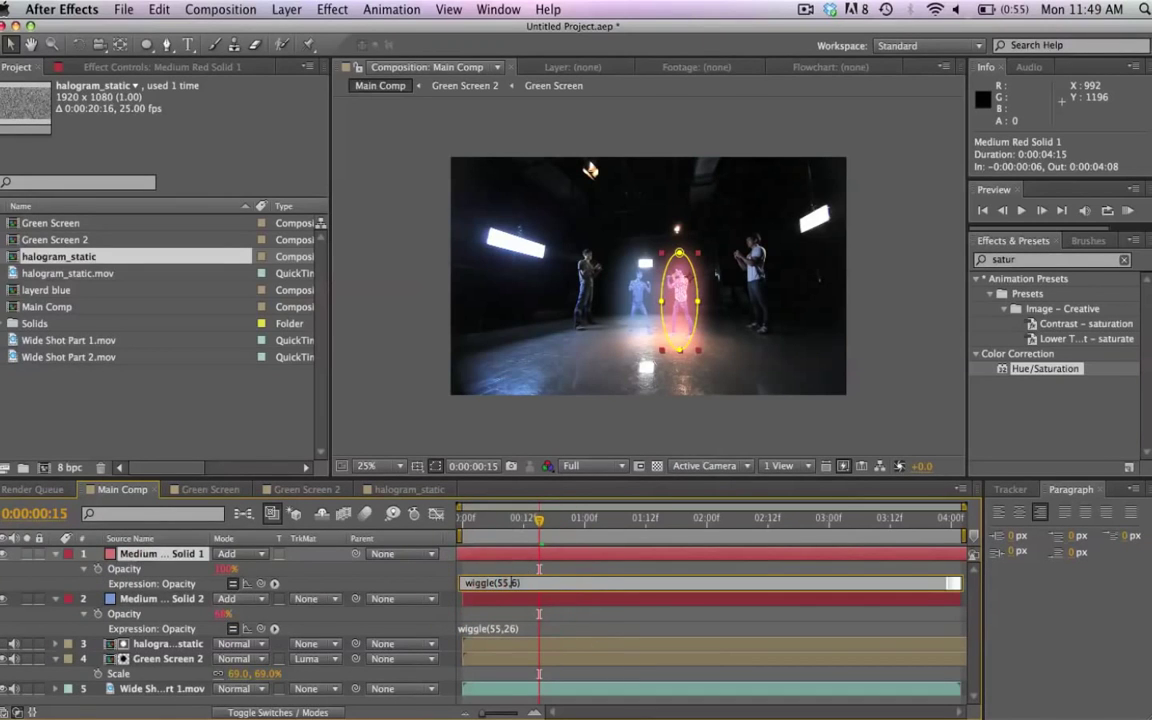
text(20)
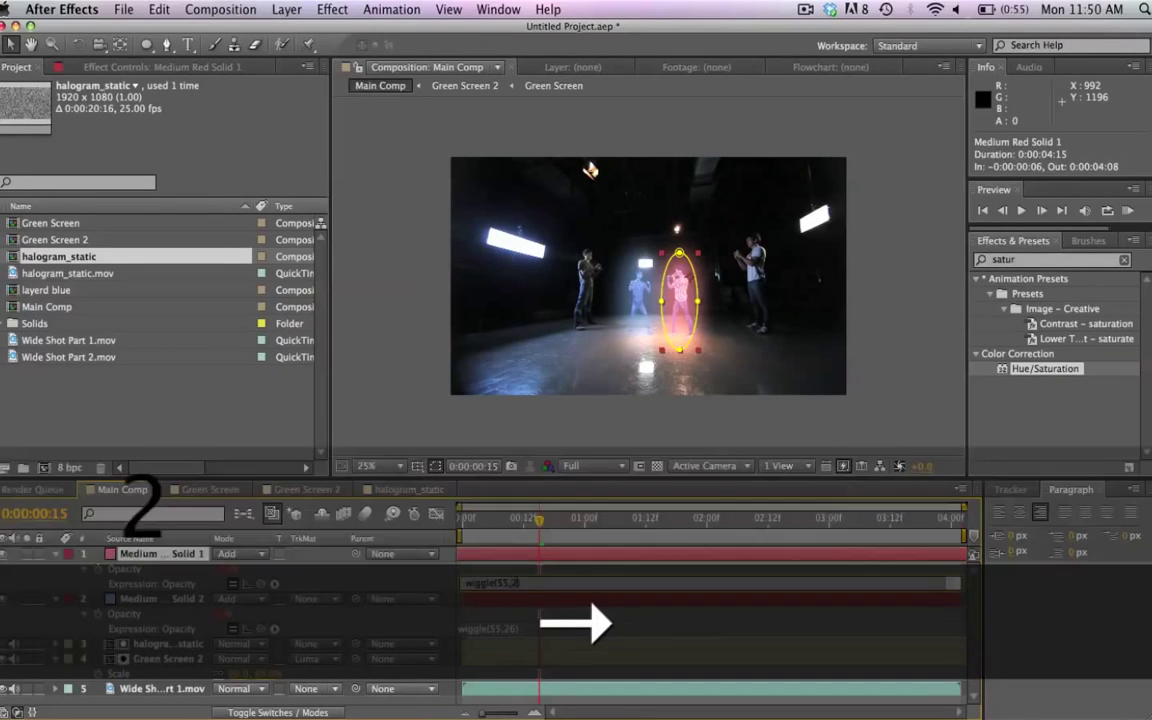
click(603, 614)
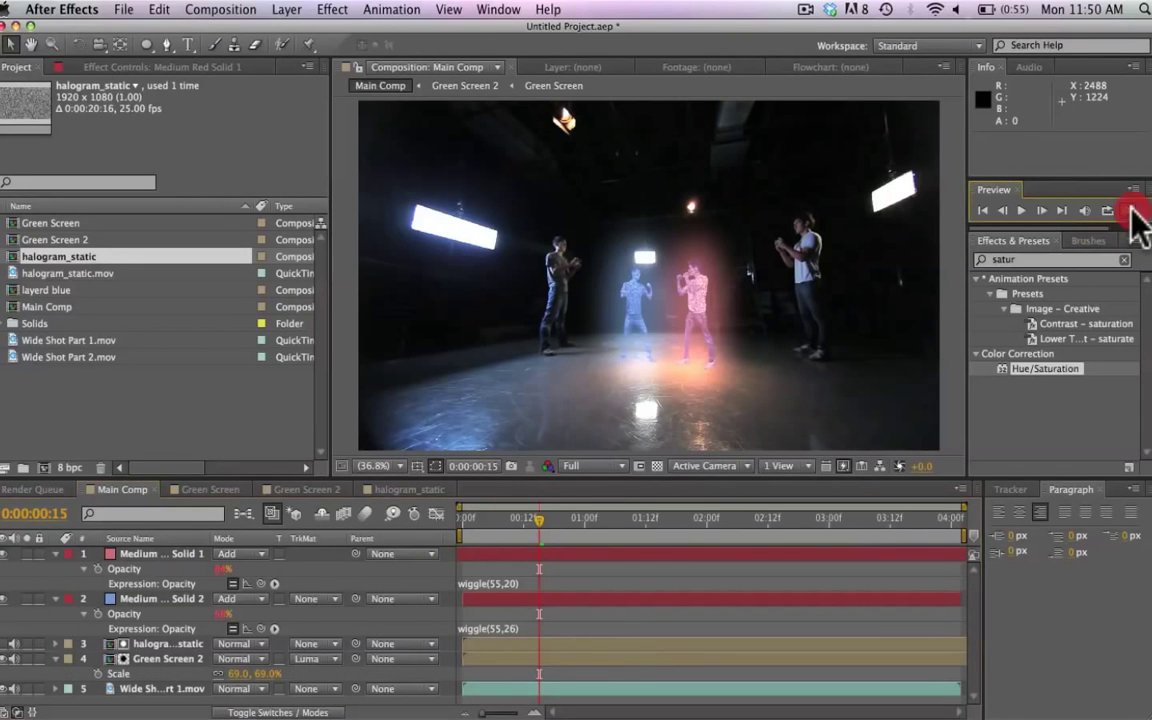
Play a RAM preview of the finished composite, then open the backplate layer's blending modes.
click(1128, 210)
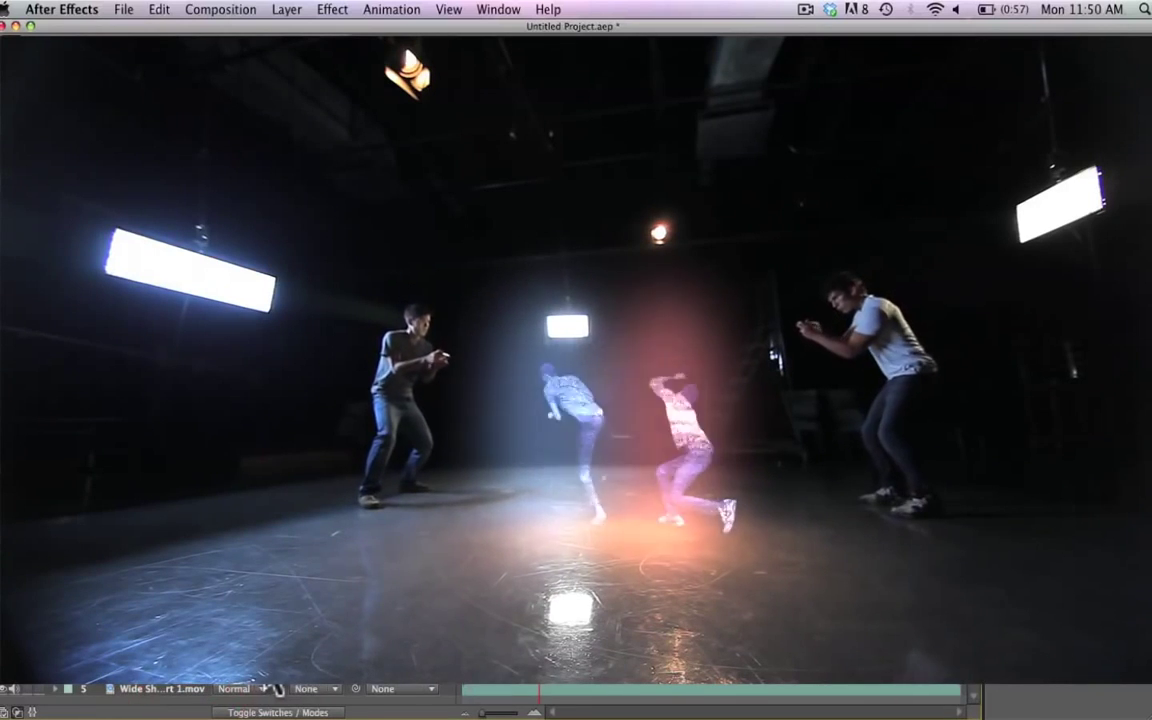
click(270, 689)
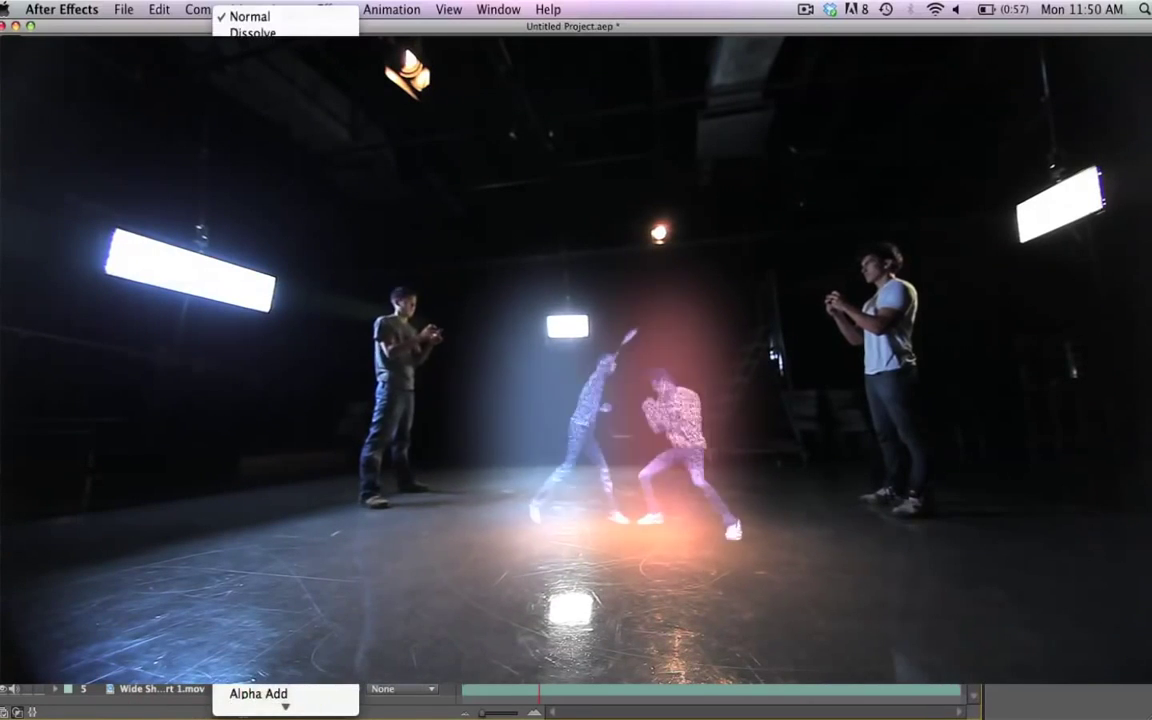